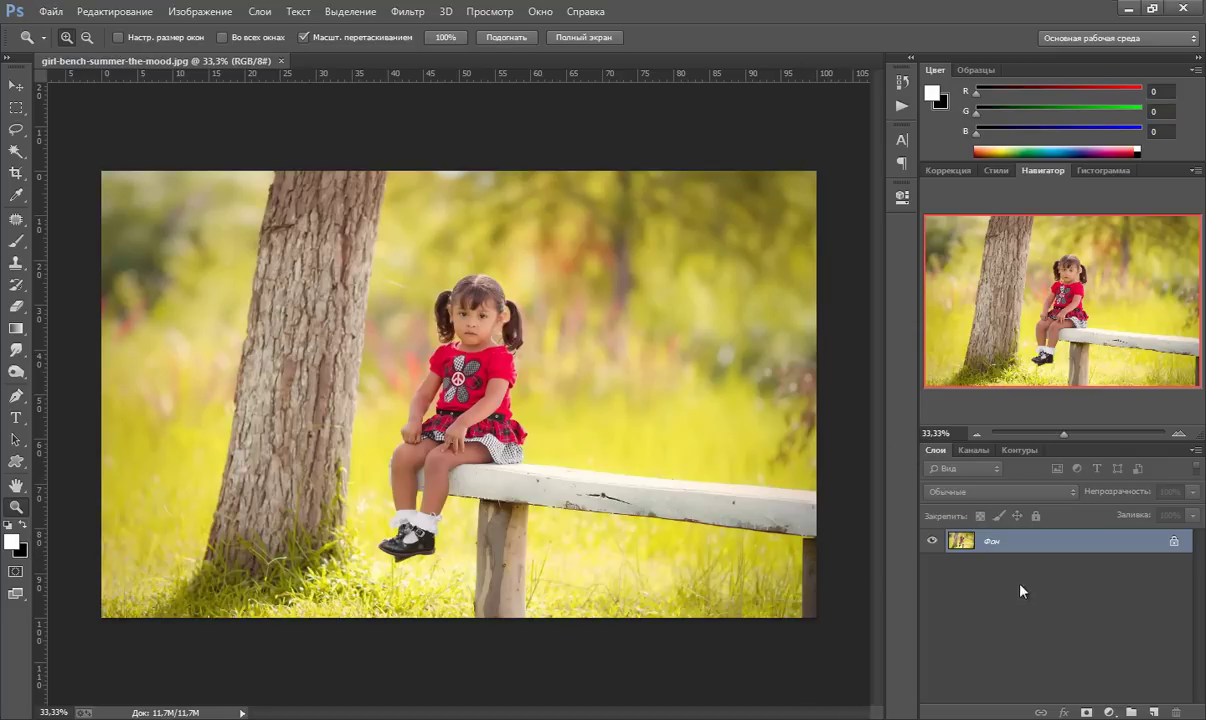
Step: Create a new layer, fill it solid black with a black foreground, and add a white layer mask
{"action": "key", "text": "ctrl+shift+alt+n"}
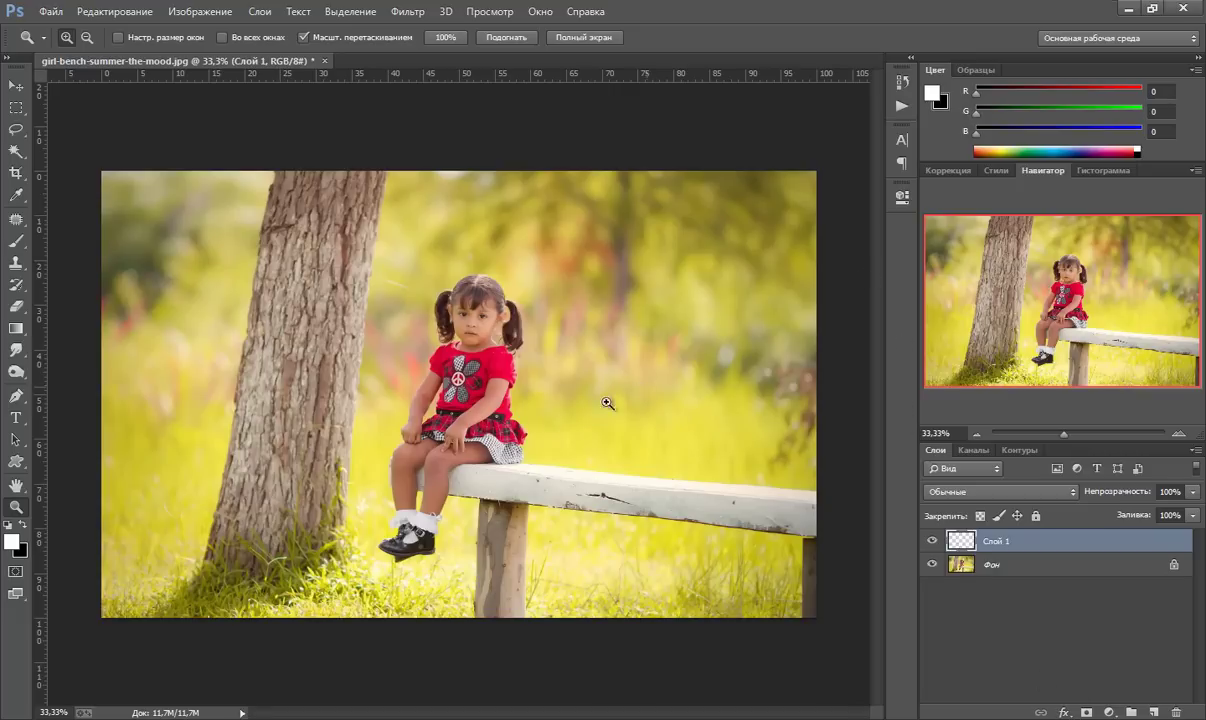
{"action": "left_click", "coordinate": [13, 541]}
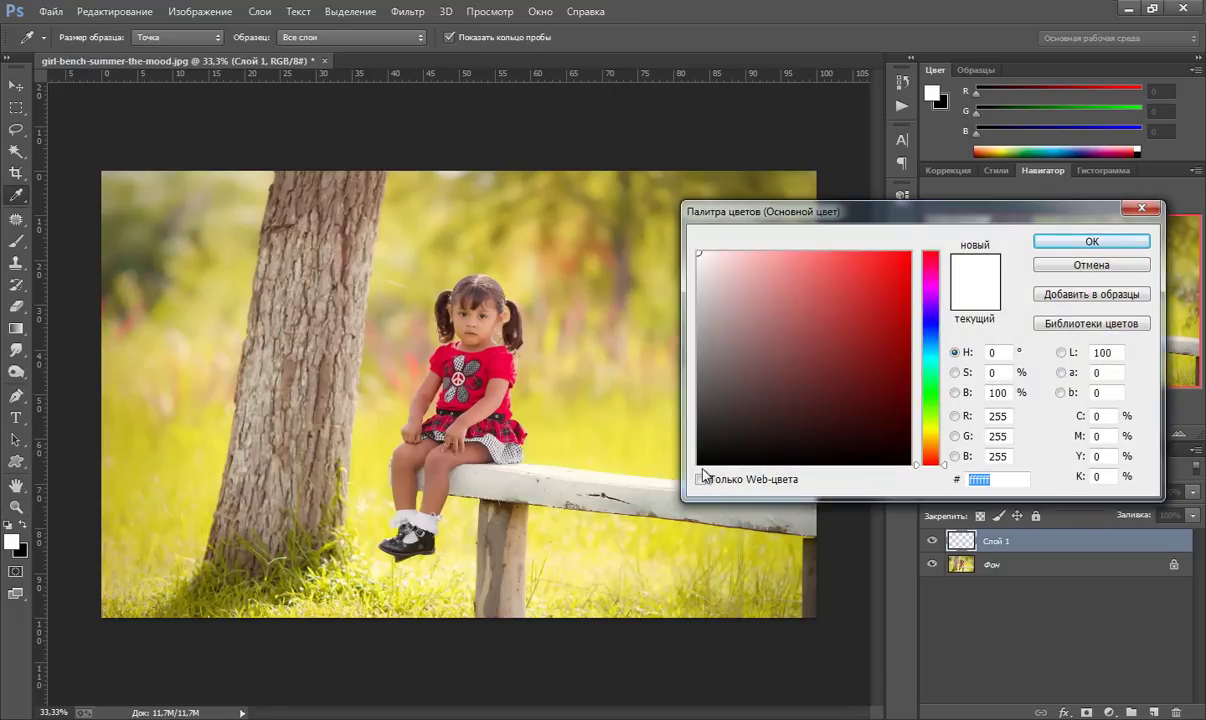
{"action": "left_click", "coordinate": [698, 464]}
{"action": "left_click", "coordinate": [1080, 241]}
{"action": "key", "text": "z"}
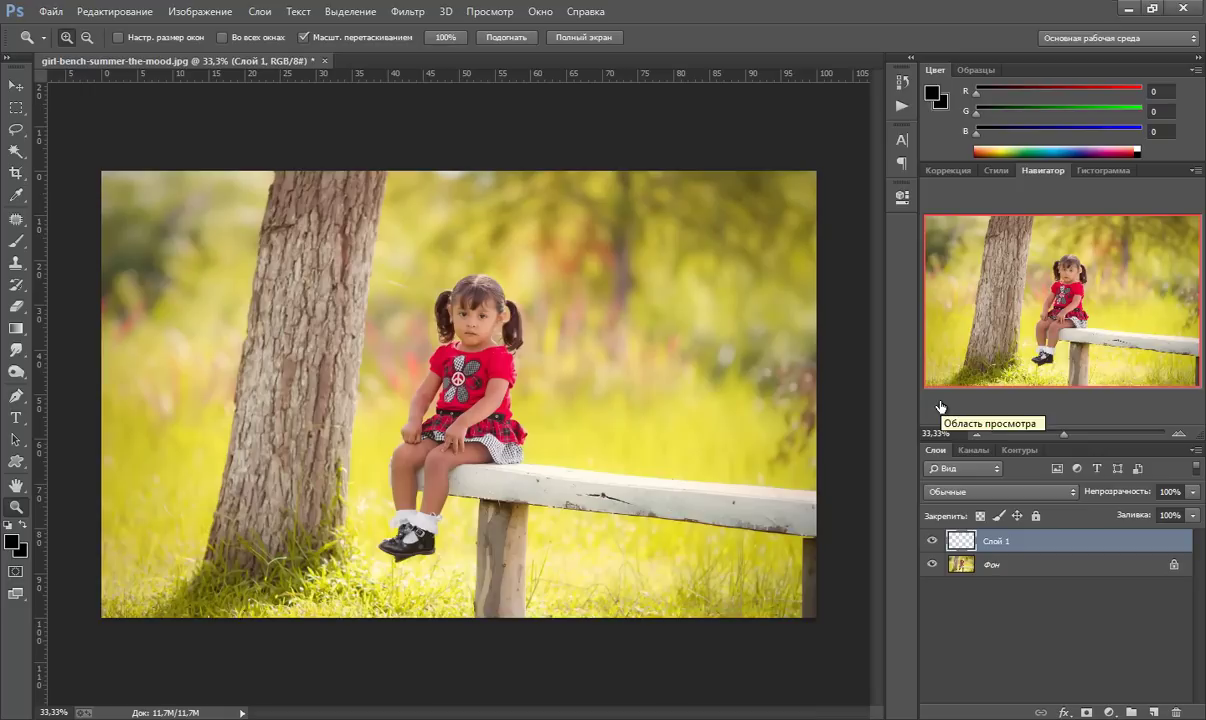
{"action": "key", "text": "alt+BackSpace"}
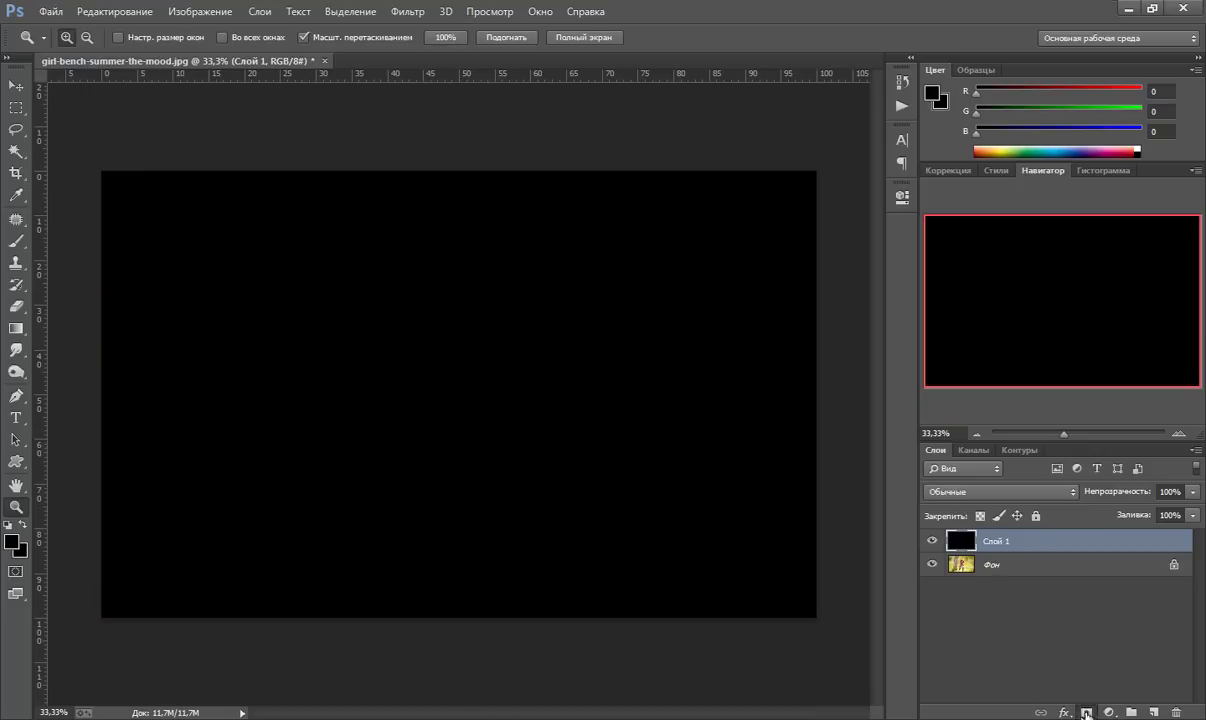
{"action": "left_click", "coordinate": [1086, 712]}
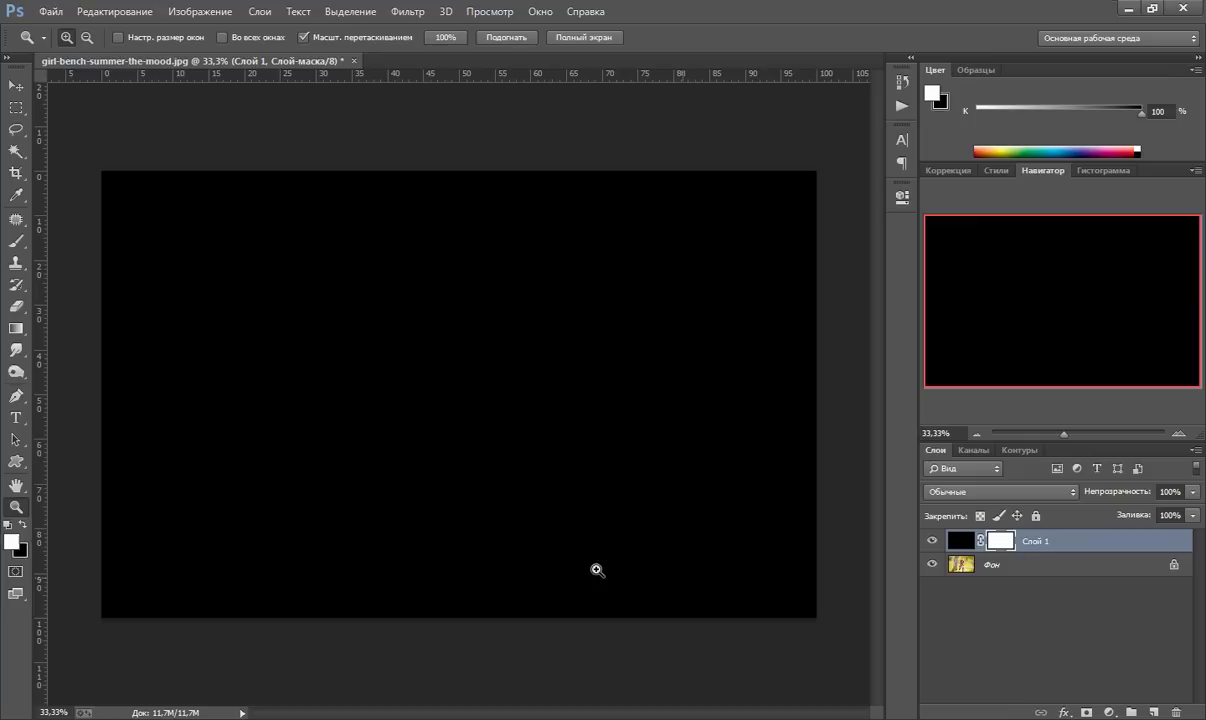
Step: Draw a radial gradient on Слой 1's mask from the girl outward, redrawing until only the edges stay dark
{"action": "left_click", "coordinate": [15, 330]}
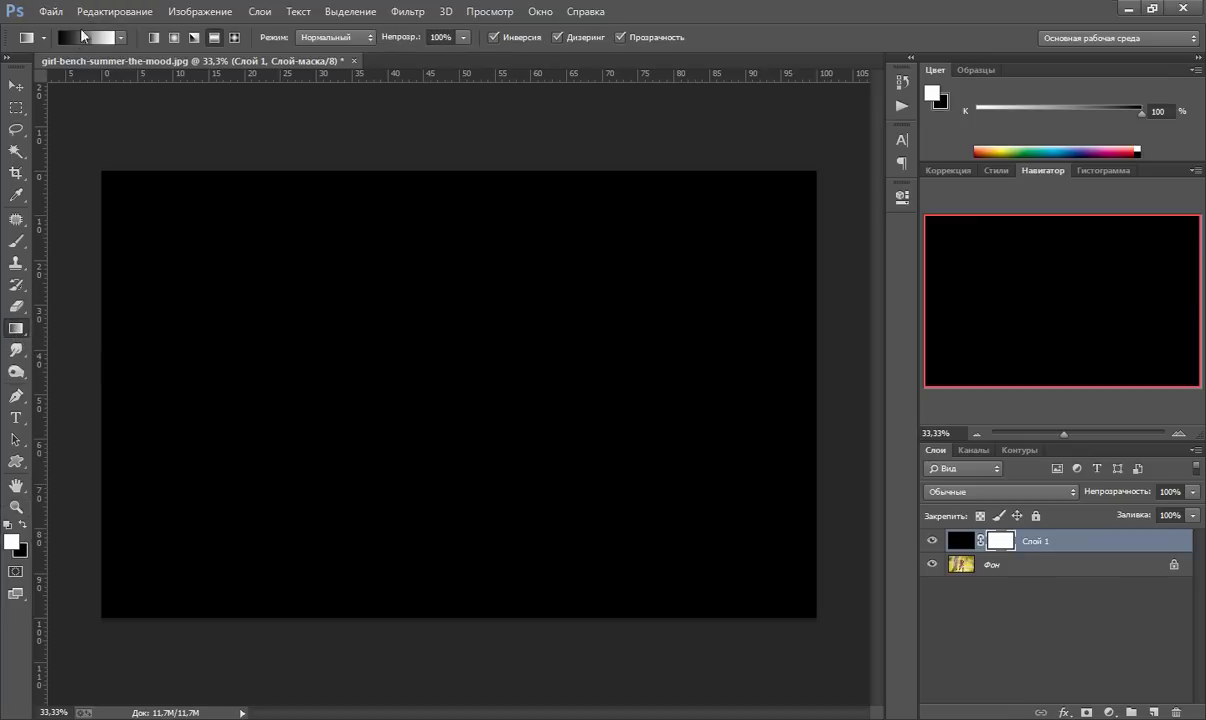
{"action": "left_click", "coordinate": [174, 38]}
{"action": "left_click_drag", "start_coordinate": [431, 400], "coordinate": [806, 188]}
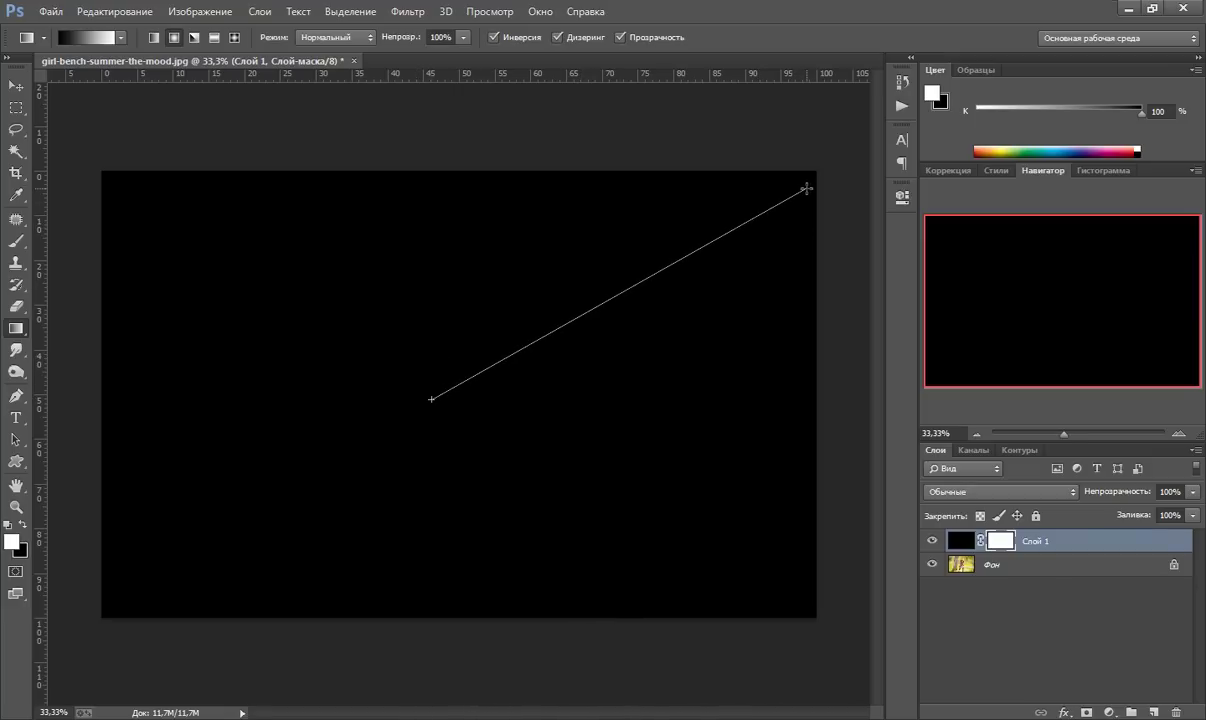
{"action": "left_click_drag", "start_coordinate": [779, 268], "coordinate": [806, 188]}
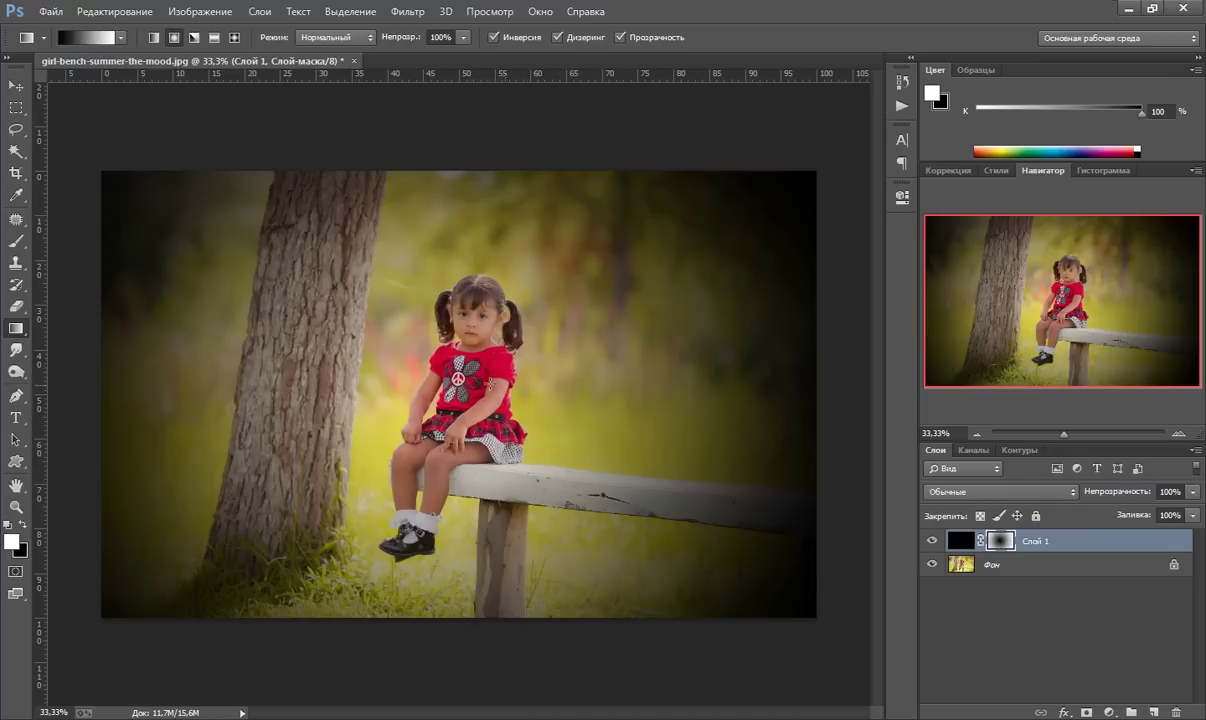
{"action": "left_click_drag", "start_coordinate": [481, 375], "coordinate": [740, 232]}
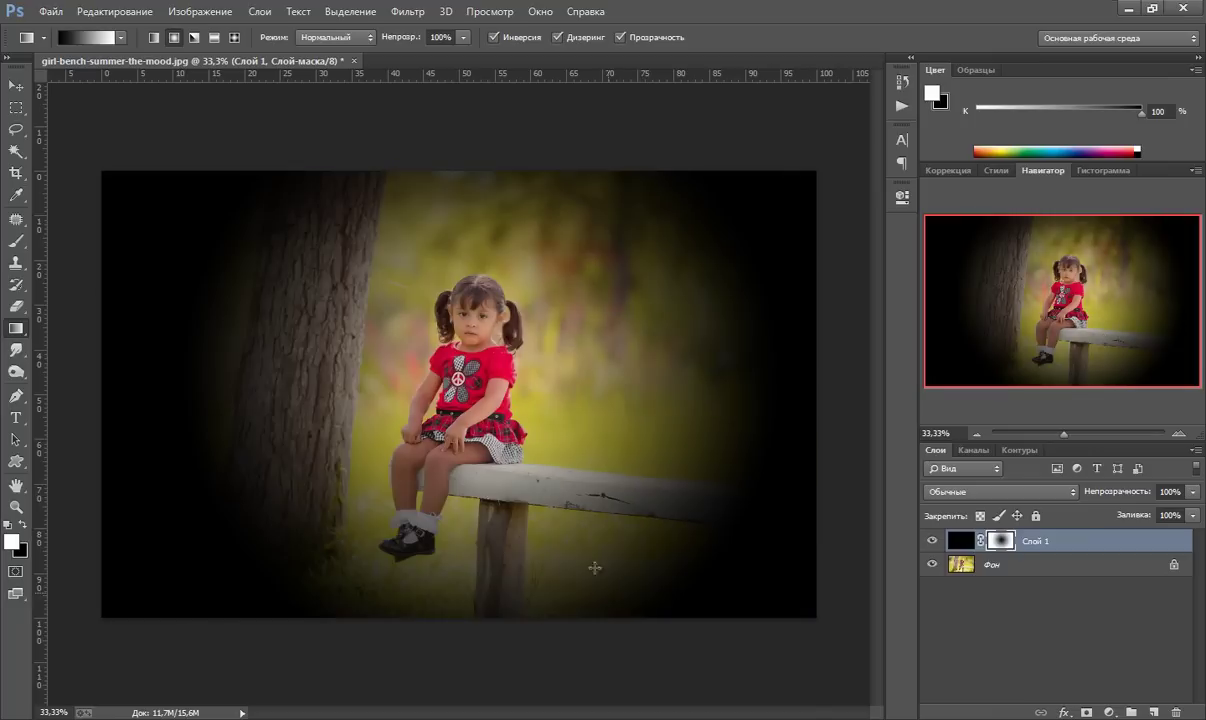
{"action": "left_click_drag", "start_coordinate": [568, 302], "coordinate": [790, 152]}
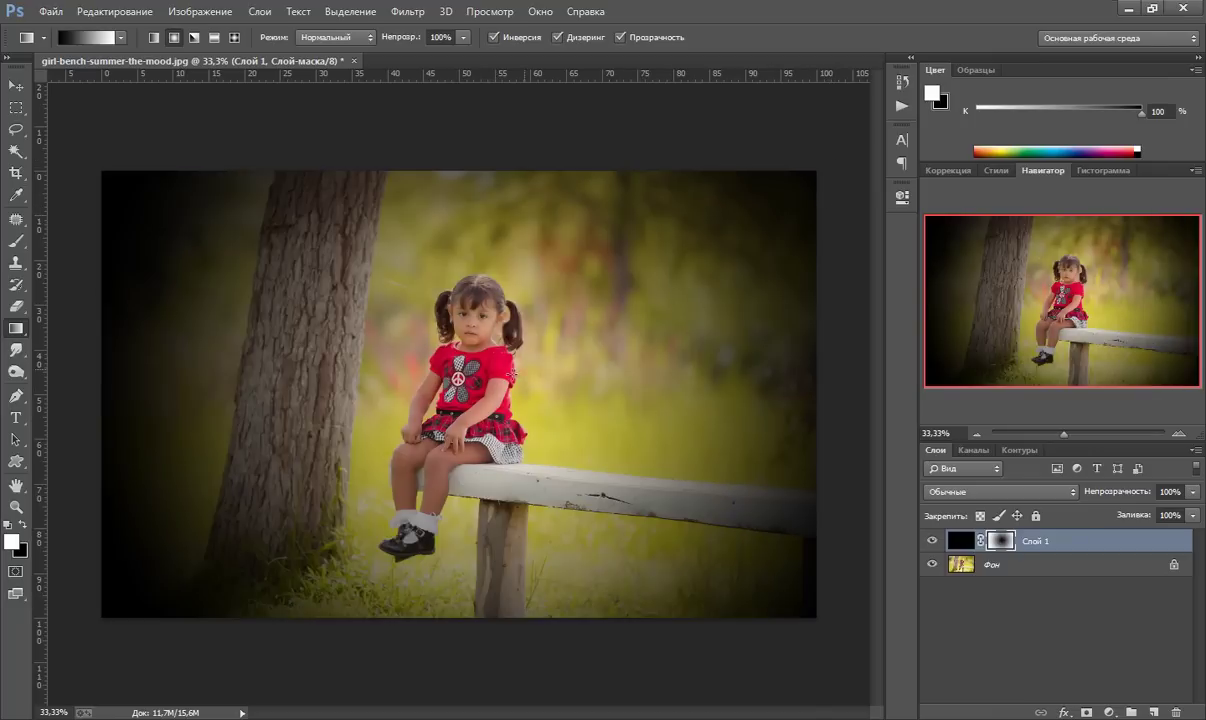
{"action": "left_click_drag", "start_coordinate": [505, 330], "coordinate": [830, 160]}
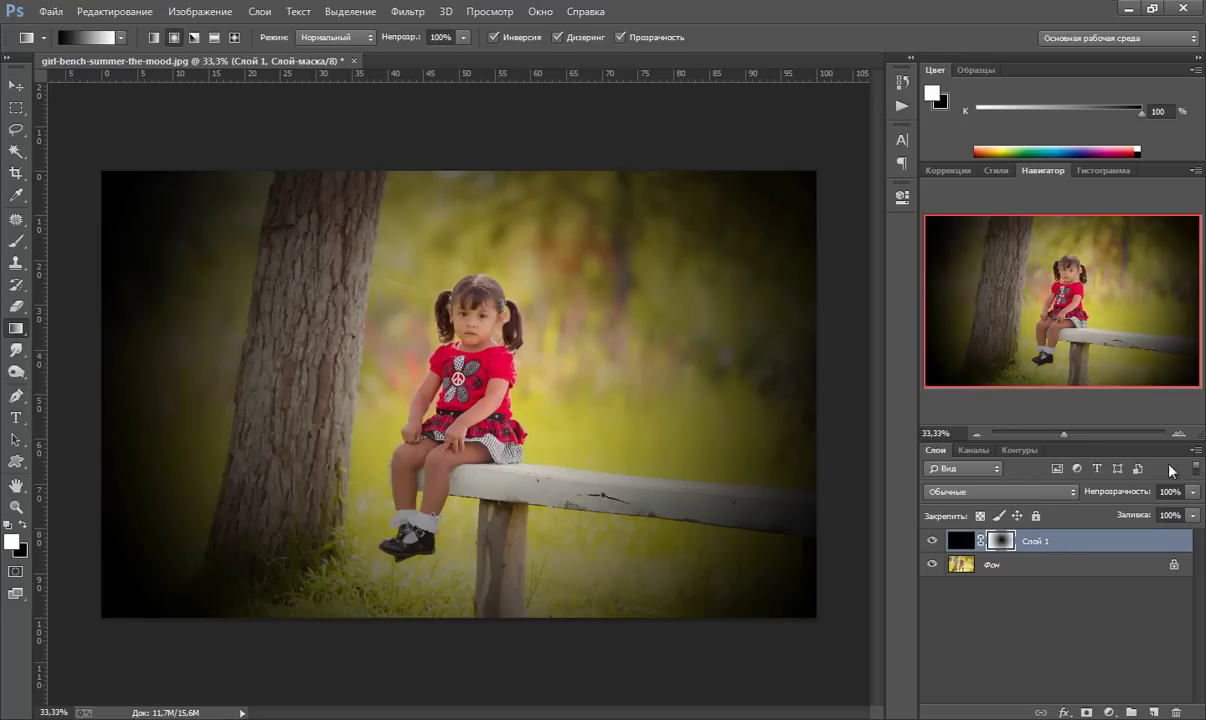
Step: Lower Слой 1 to 80% opacity and hide it to compare
{"action": "left_click", "coordinate": [1192, 492]}
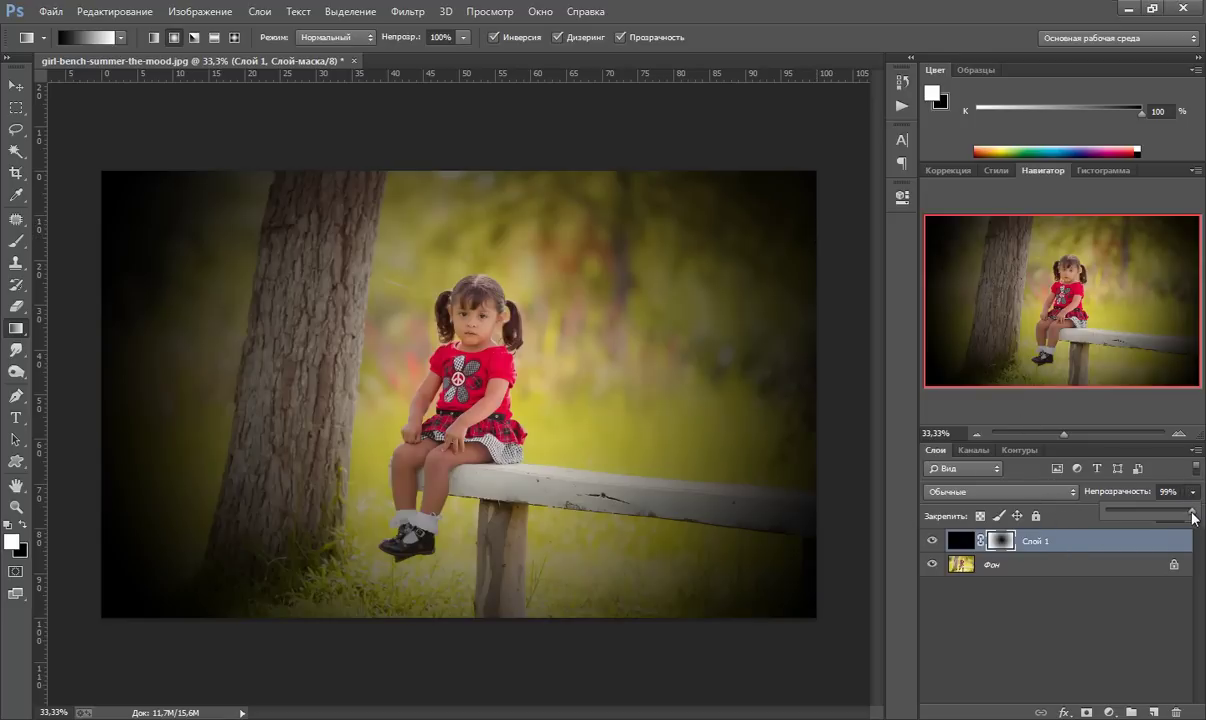
{"action": "left_click_drag", "start_coordinate": [1190, 510], "coordinate": [1181, 516]}
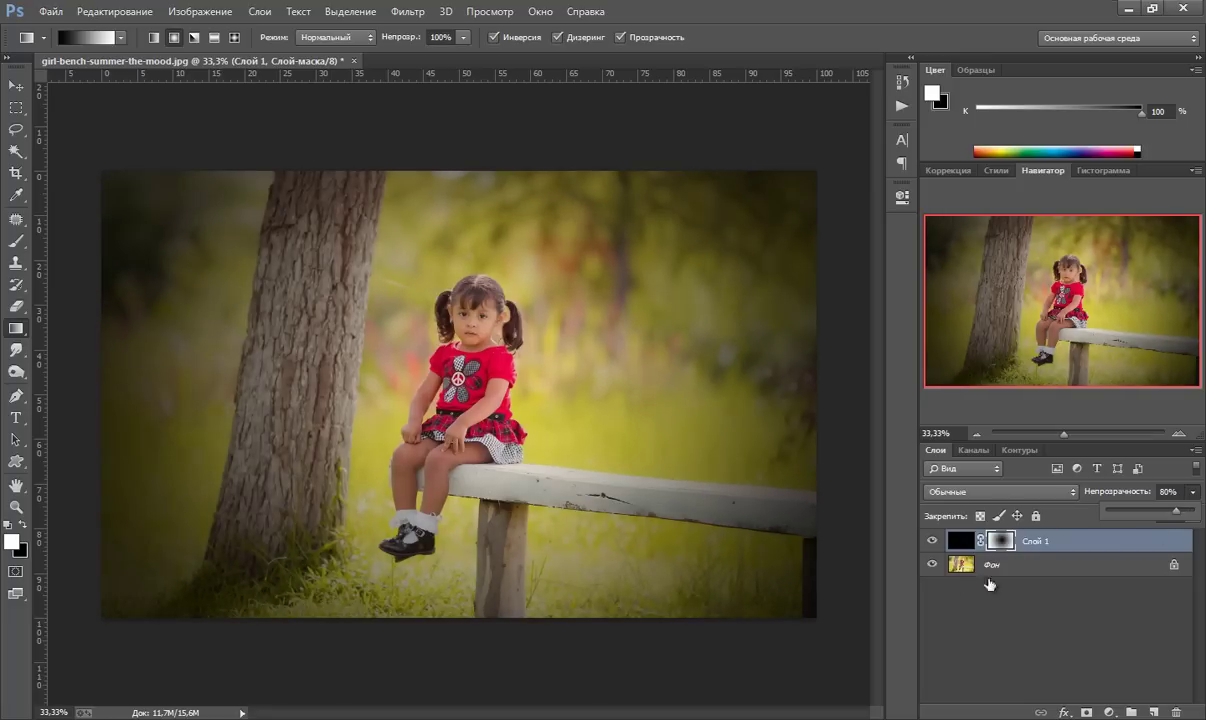
{"action": "left_click", "coordinate": [932, 541]}
Step: Toggle Слой 1 on and off to compare, leave it hidden, and select the background layer
{"action": "left_click", "coordinate": [933, 541]}
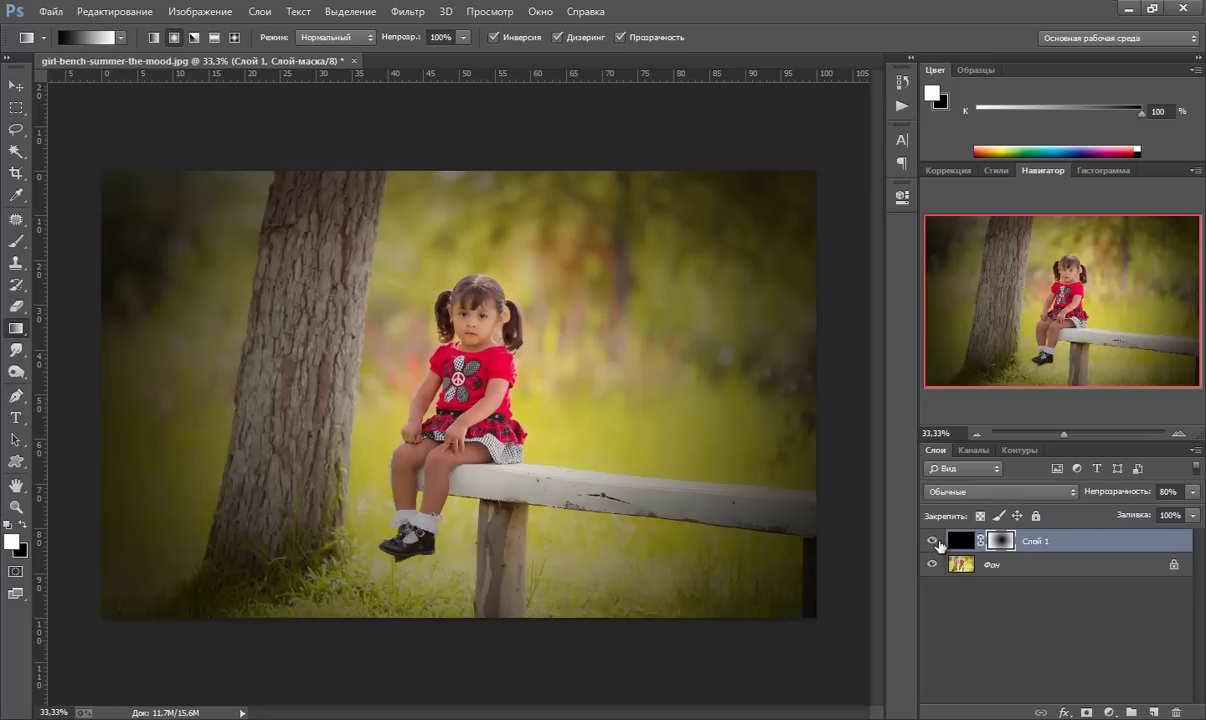
{"action": "left_click", "coordinate": [933, 541]}
{"action": "left_click", "coordinate": [933, 541]}
{"action": "left_click", "coordinate": [933, 541]}
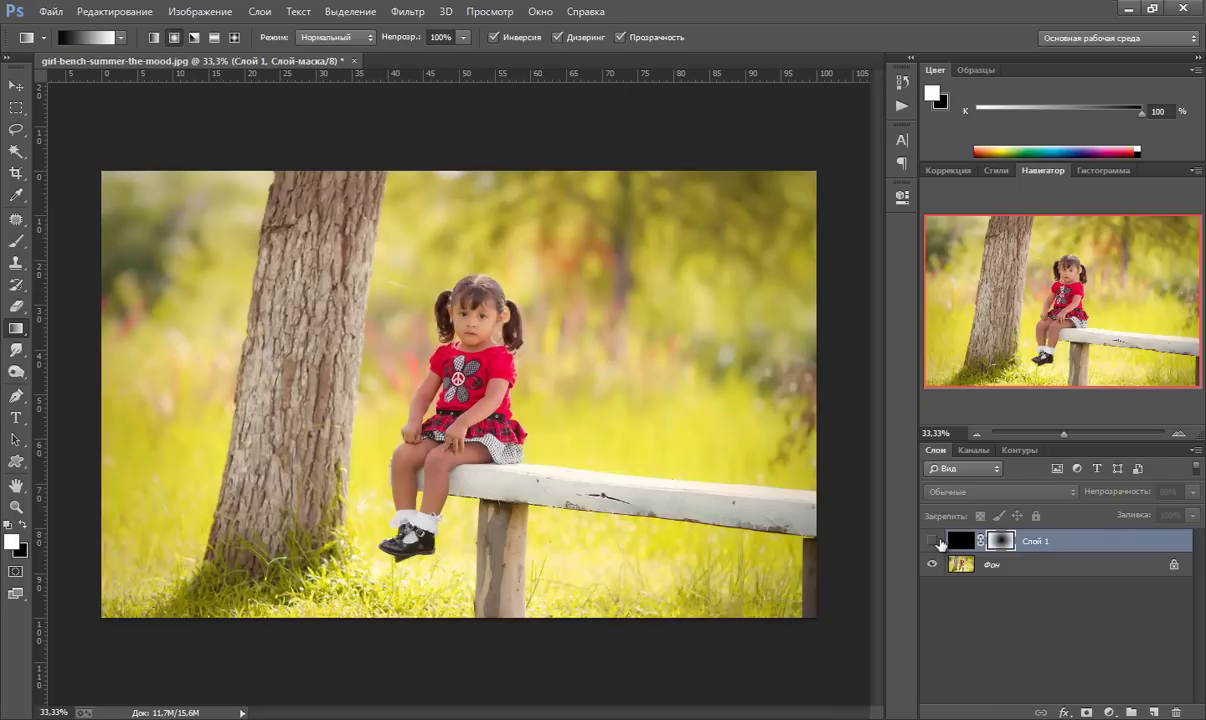
{"action": "left_click", "coordinate": [933, 541]}
{"action": "left_click", "coordinate": [933, 541]}
{"action": "left_click", "coordinate": [1010, 565]}
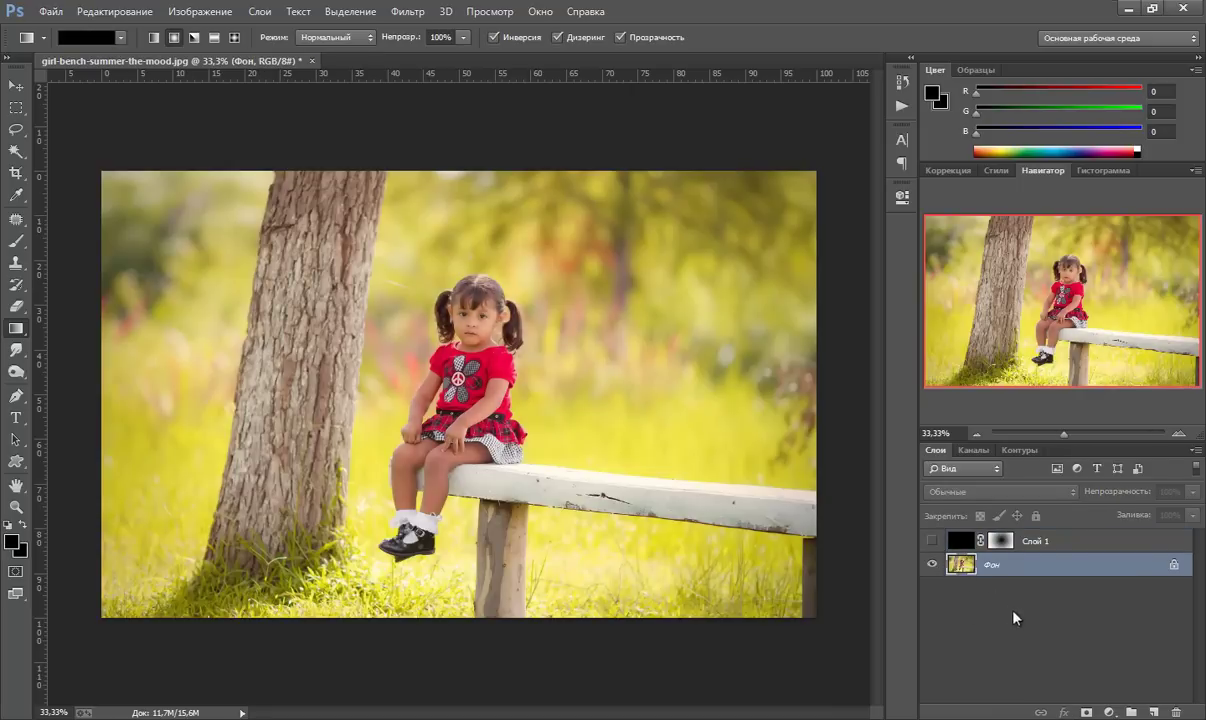
Step: Add a Curves adjustment layer and pull its curve down to darken highlights and midtones
{"action": "left_click", "coordinate": [1104, 706]}
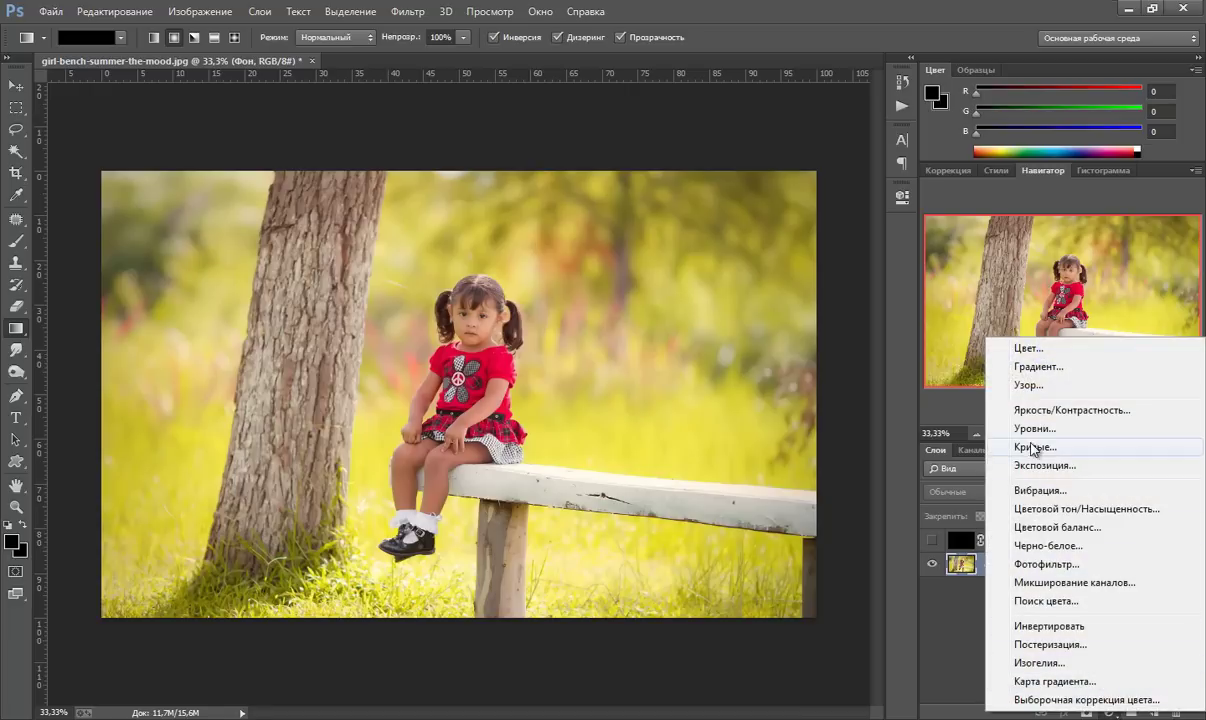
{"action": "left_click", "coordinate": [998, 441]}
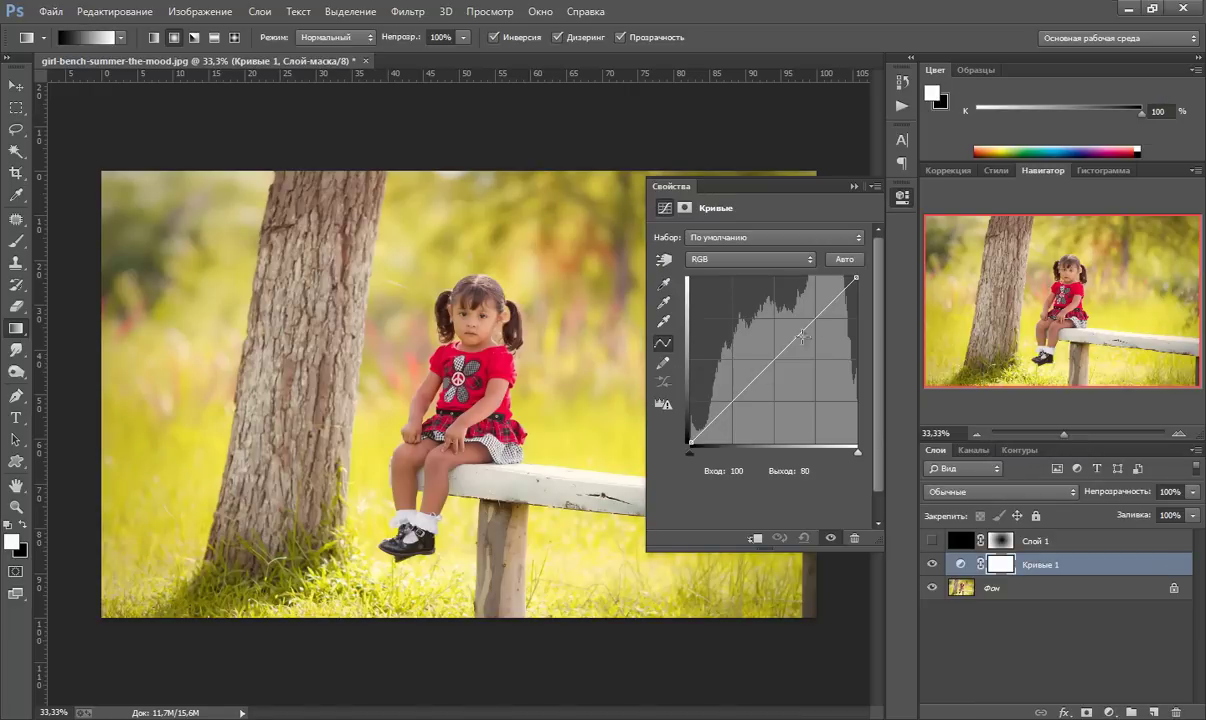
{"action": "left_click_drag", "start_coordinate": [855, 285], "coordinate": [856, 309]}
{"action": "left_click_drag", "start_coordinate": [752, 393], "coordinate": [769, 401]}
{"action": "left_click_drag", "start_coordinate": [856, 309], "coordinate": [857, 345]}
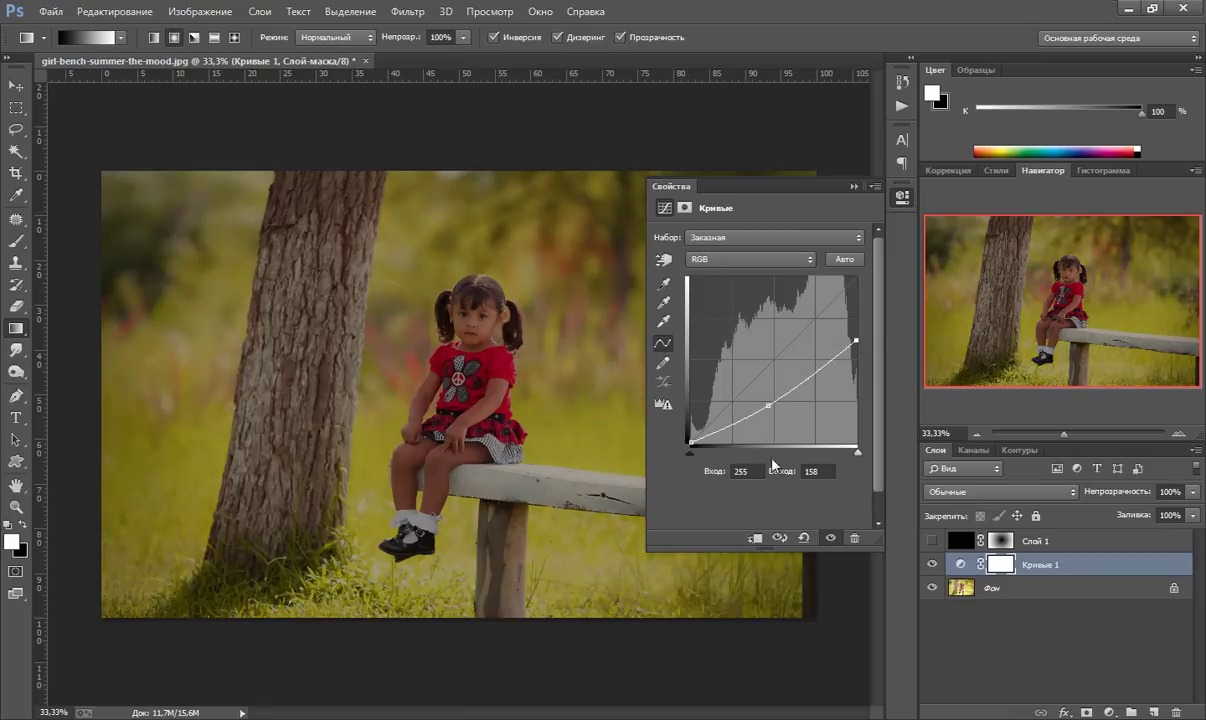
{"action": "left_click", "coordinate": [855, 188]}
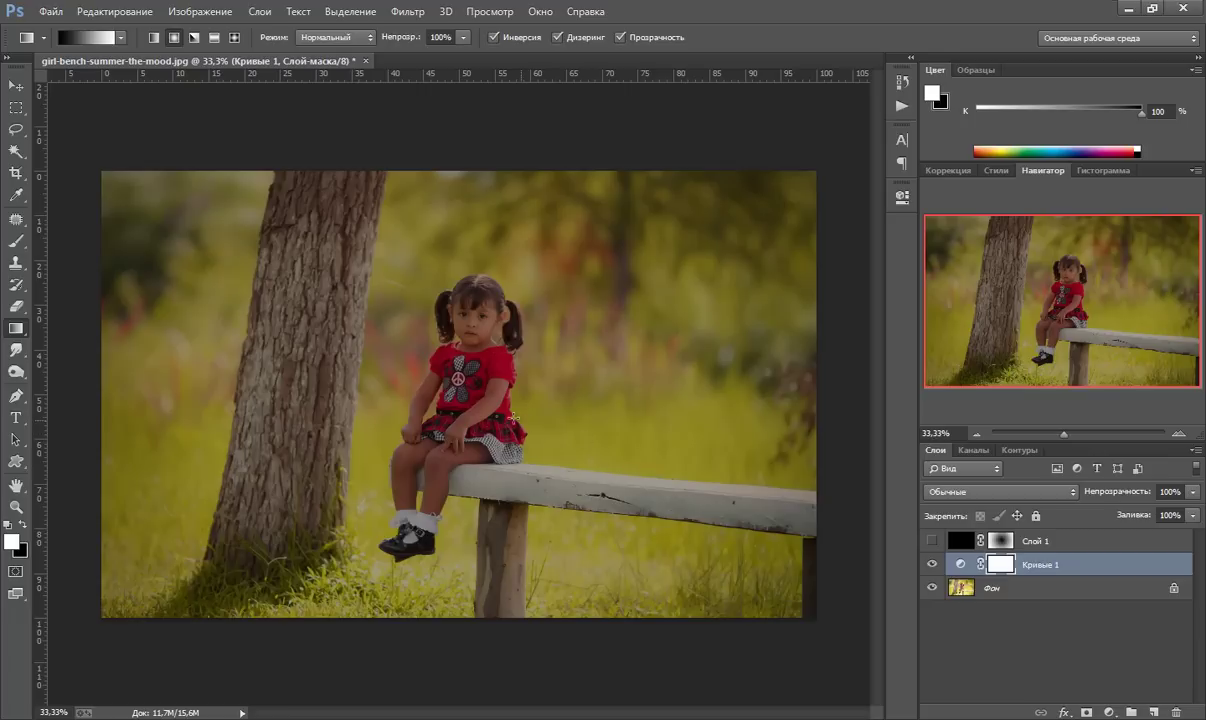
Step: Gradient the Кривые 1 mask so darkening stays at the edges, then toggle it to compare
{"action": "mouse_move", "coordinate": [458, 383]}
{"action": "left_mouse_down"}
{"action": "mouse_move", "coordinate": [795, 590]}
{"action": "mouse_move", "coordinate": [762, 575]}
{"action": "left_mouse_up"}
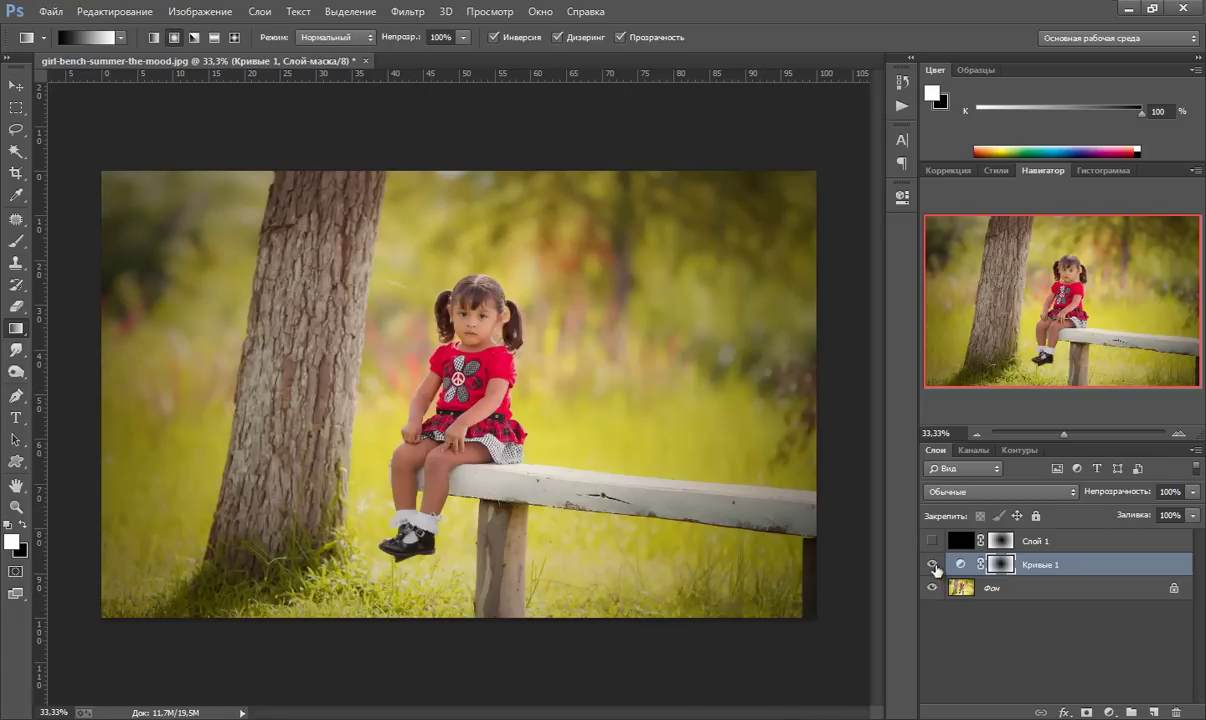
{"action": "left_click", "coordinate": [931, 566]}
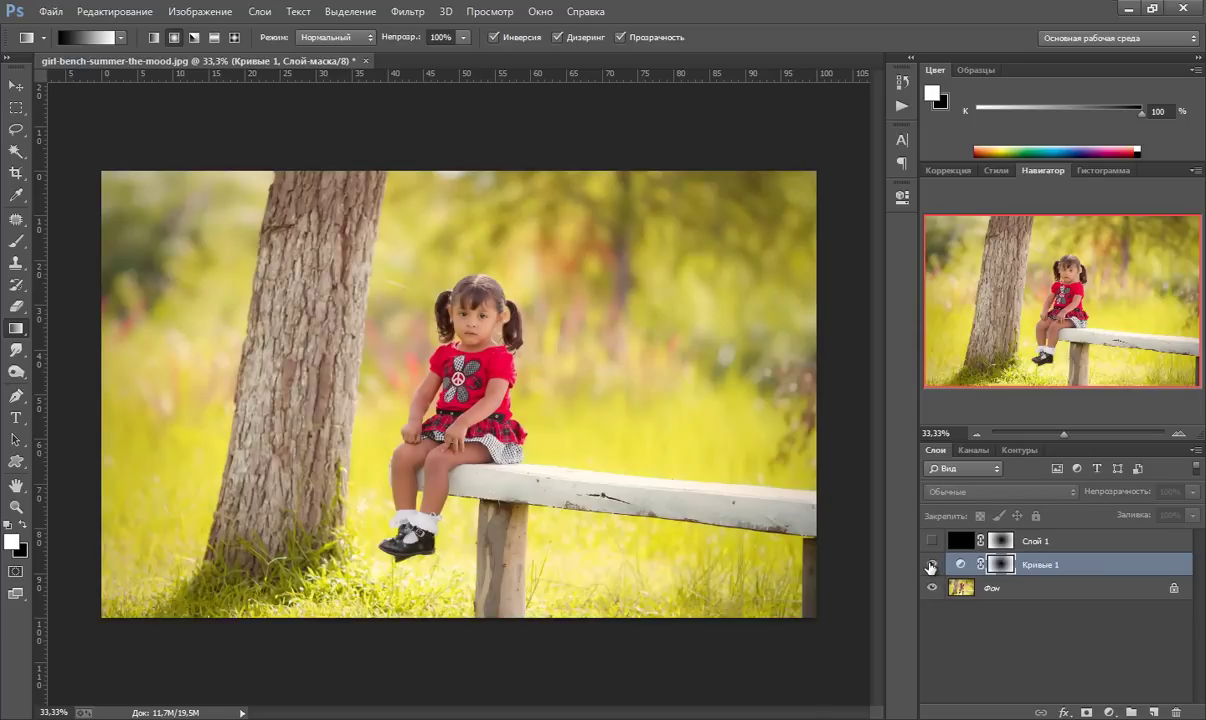
{"action": "left_click", "coordinate": [931, 566]}
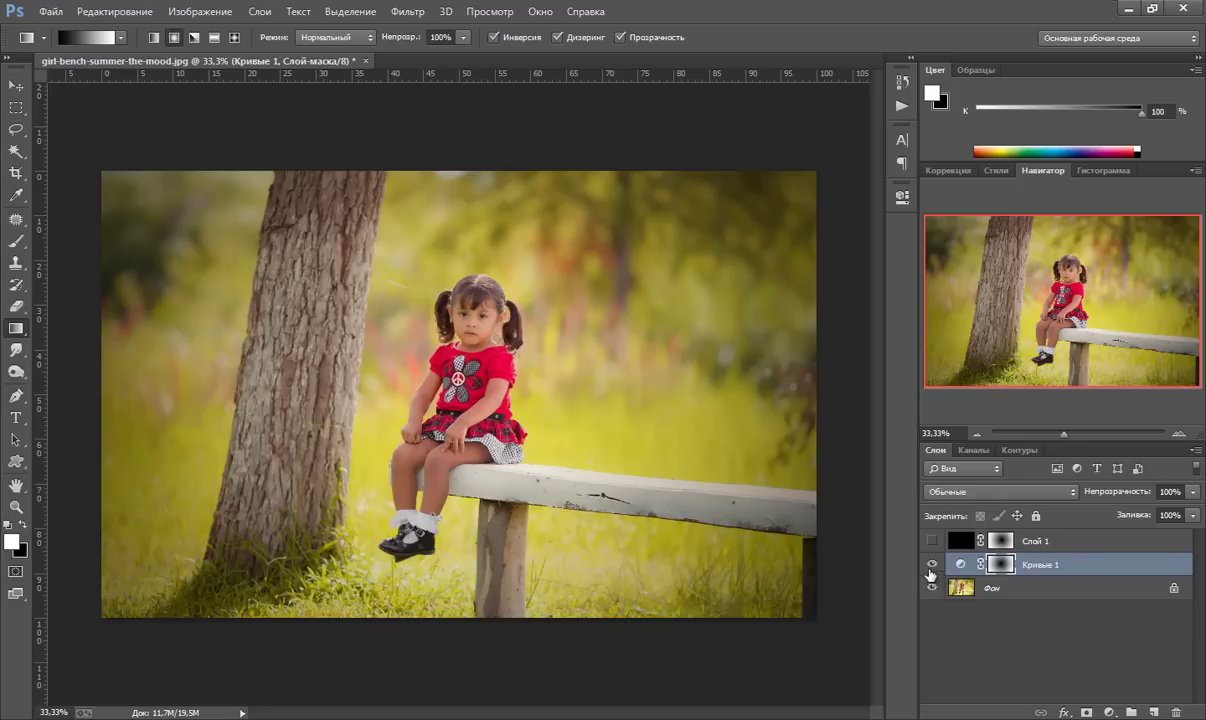
Step: Swap between the Кривые 1 and Слой 1 vignettes to compare them, ending with Кривые 1 visible
{"action": "left_click", "coordinate": [931, 566]}
{"action": "left_click", "coordinate": [931, 541]}
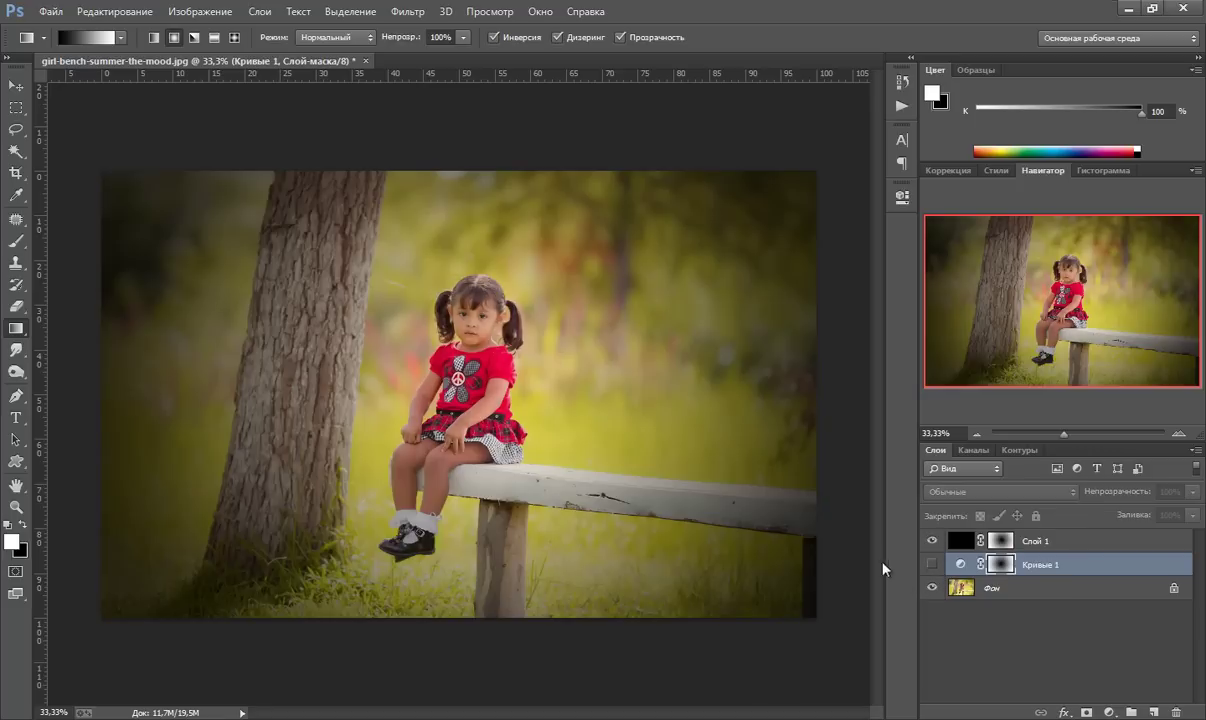
{"action": "left_click", "coordinate": [931, 541]}
{"action": "left_click", "coordinate": [932, 564]}
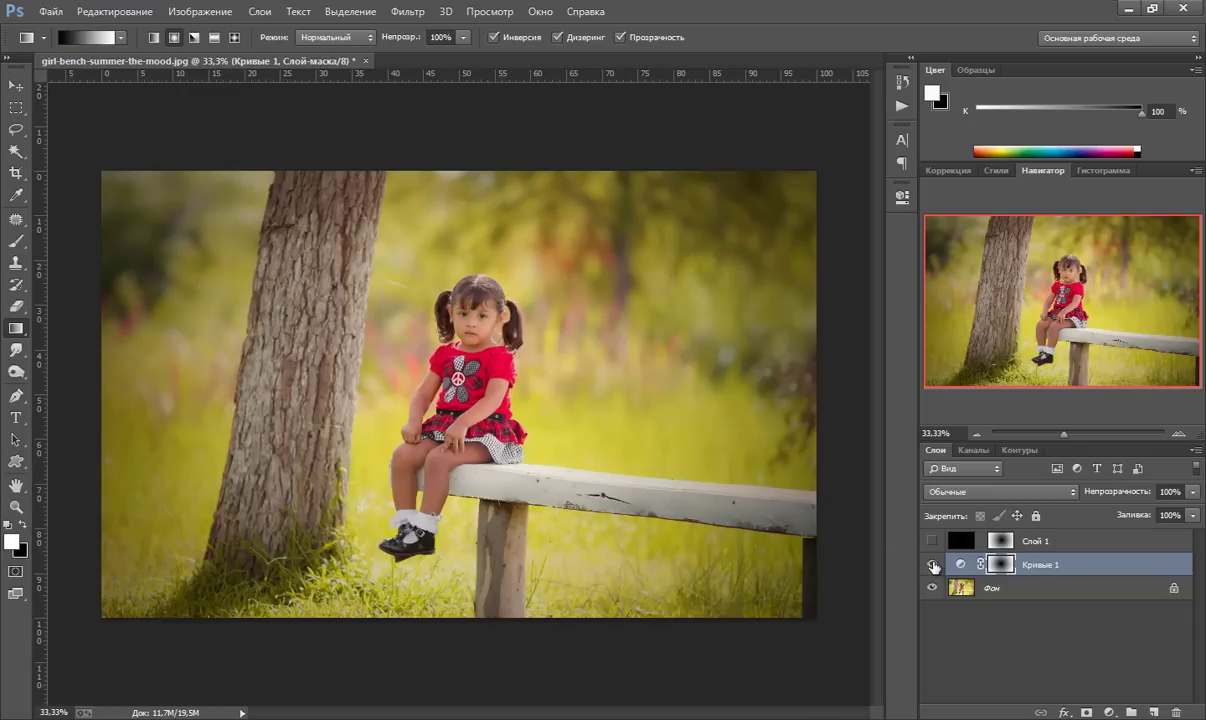
Step: Toggle Кривые 1 to compare, leave it hidden, and select the Фон layer
{"action": "left_click", "coordinate": [932, 564]}
{"action": "left_click", "coordinate": [932, 564]}
{"action": "left_click", "coordinate": [932, 564]}
{"action": "left_click", "coordinate": [932, 564]}
{"action": "left_click", "coordinate": [932, 564]}
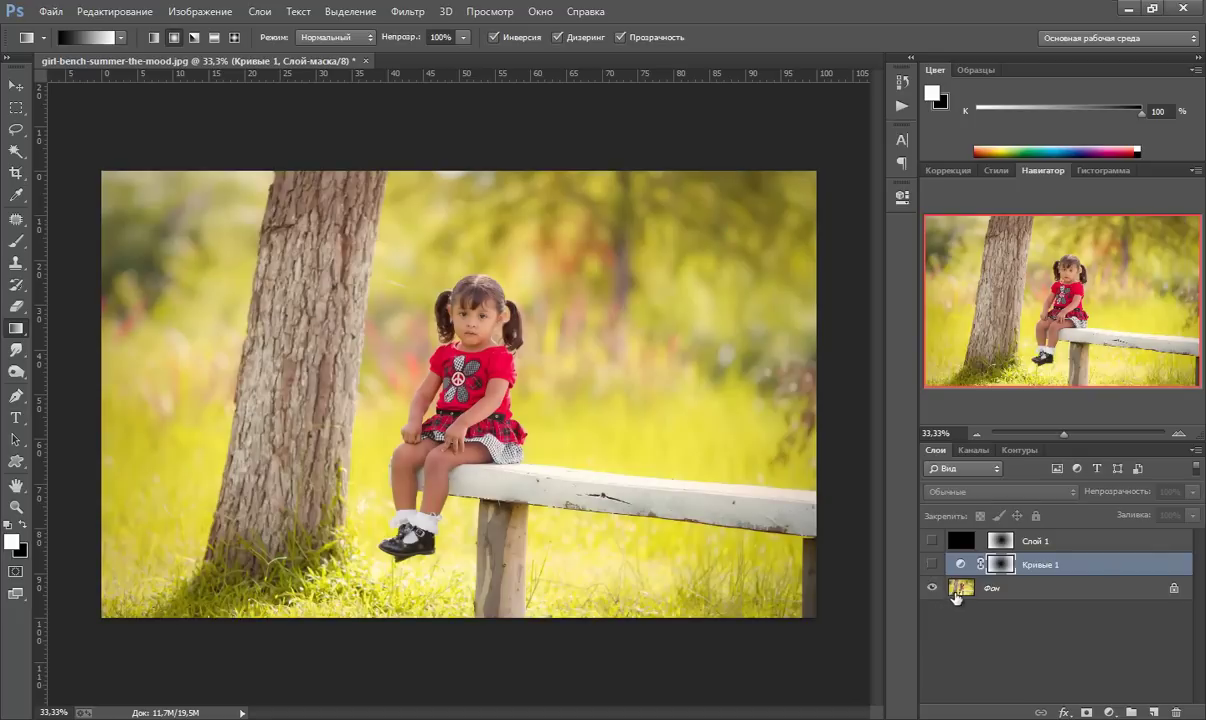
{"action": "left_click", "coordinate": [960, 588]}
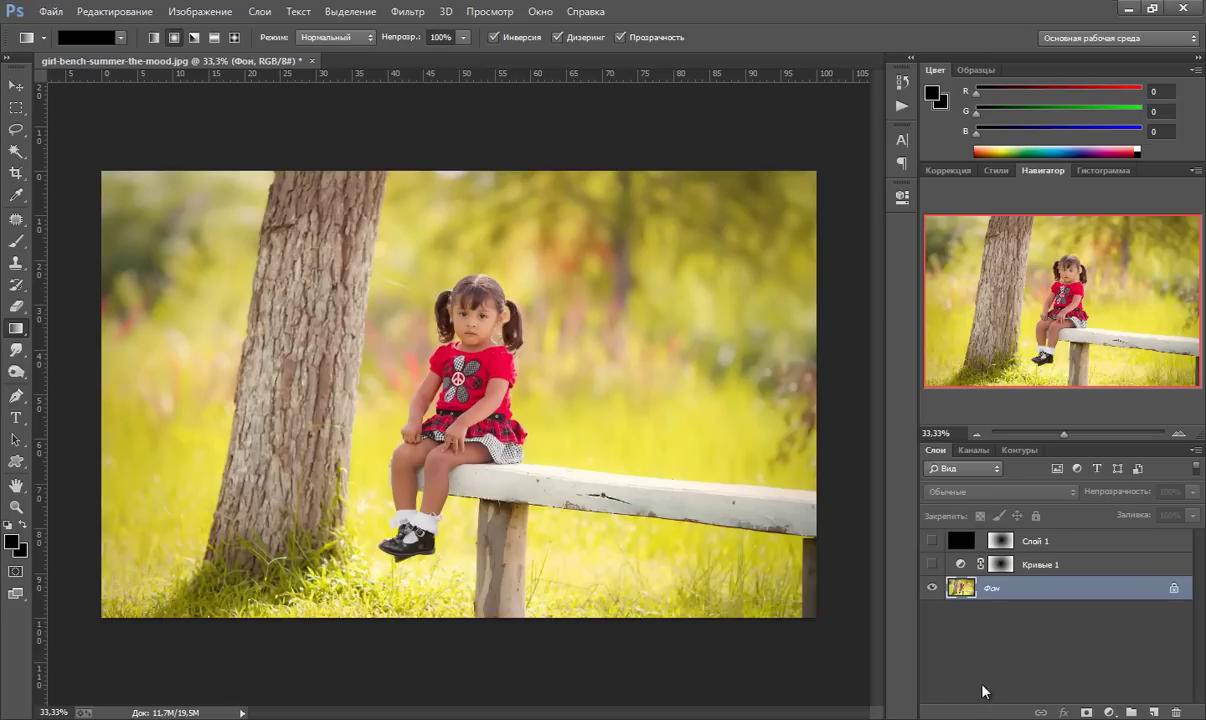
Step: Duplicate Фон as 'Фон копия' and bring up the Коррекция дисторсии filter
{"action": "left_click_drag", "start_coordinate": [1000, 588], "coordinate": [1153, 712]}
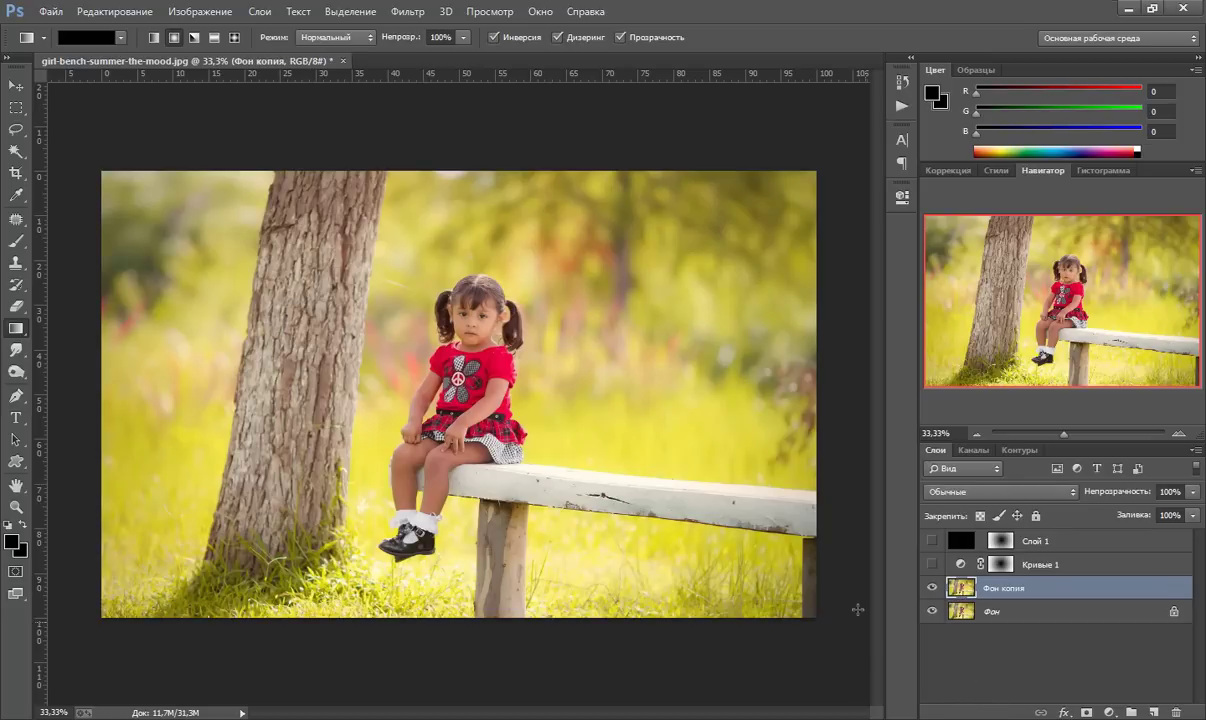
{"action": "left_click", "coordinate": [407, 11]}
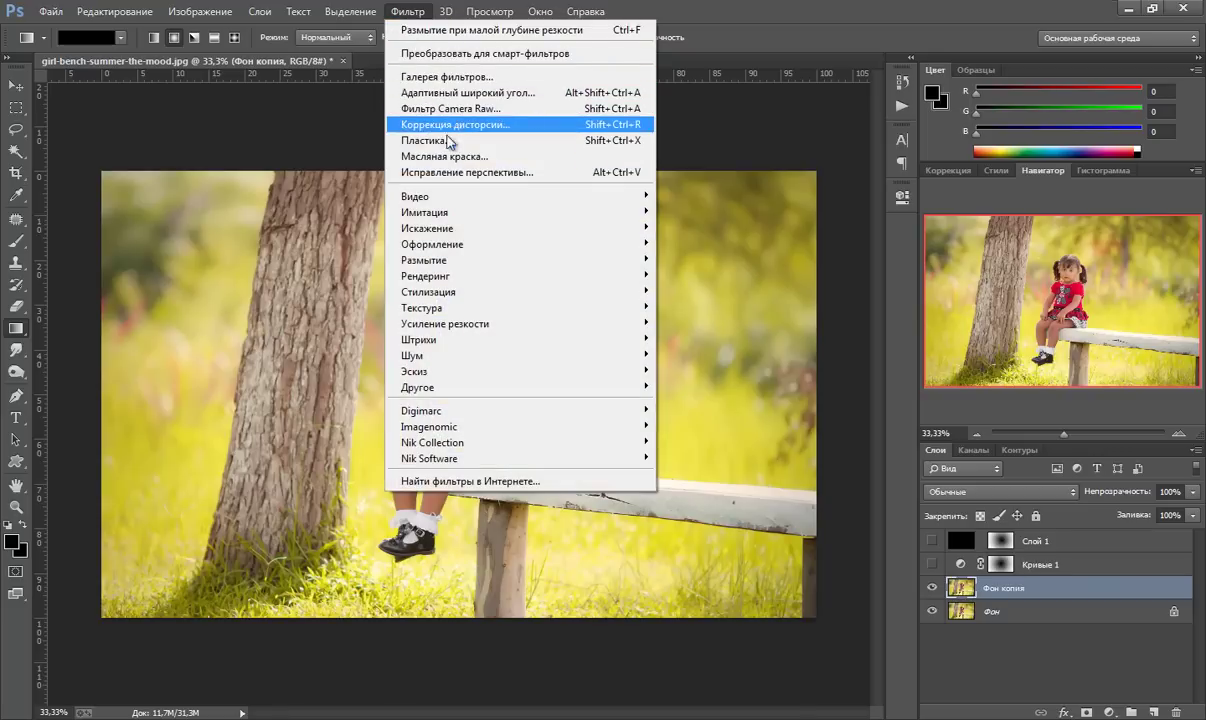
{"action": "left_click", "coordinate": [452, 125]}
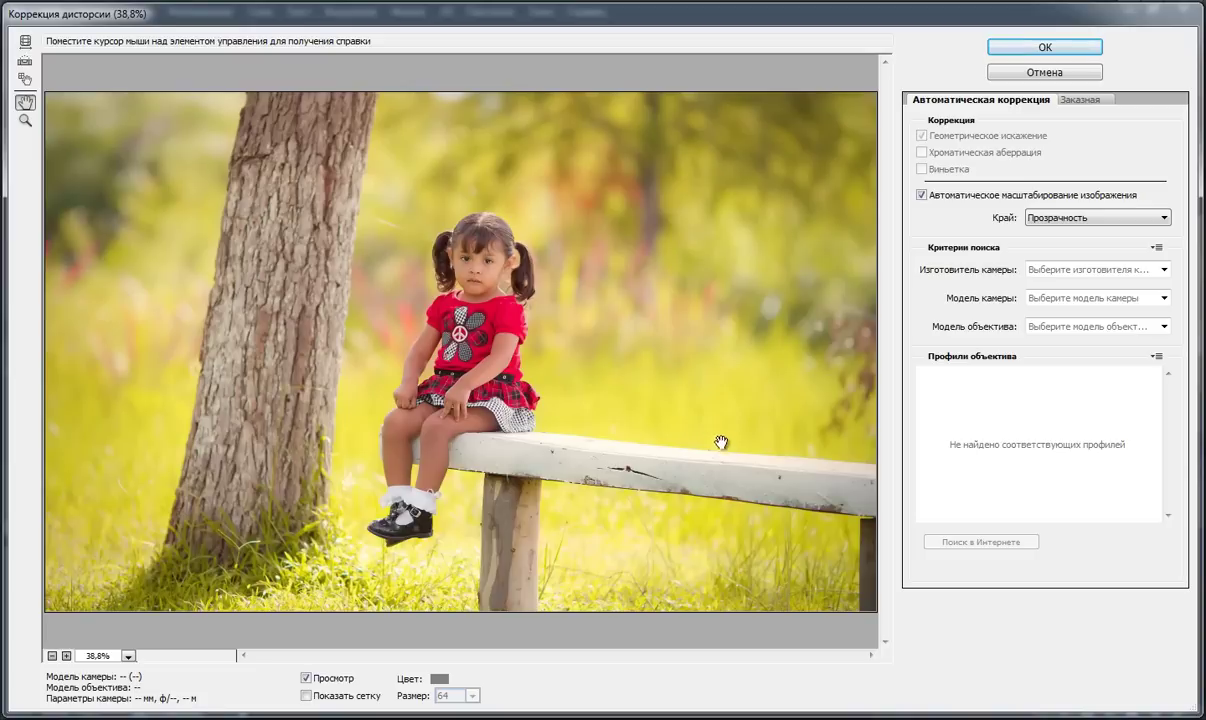
Step: On the Custom tab, pull the Vignette Amount negative to darken the photo's edges
{"action": "left_click", "coordinate": [1082, 101]}
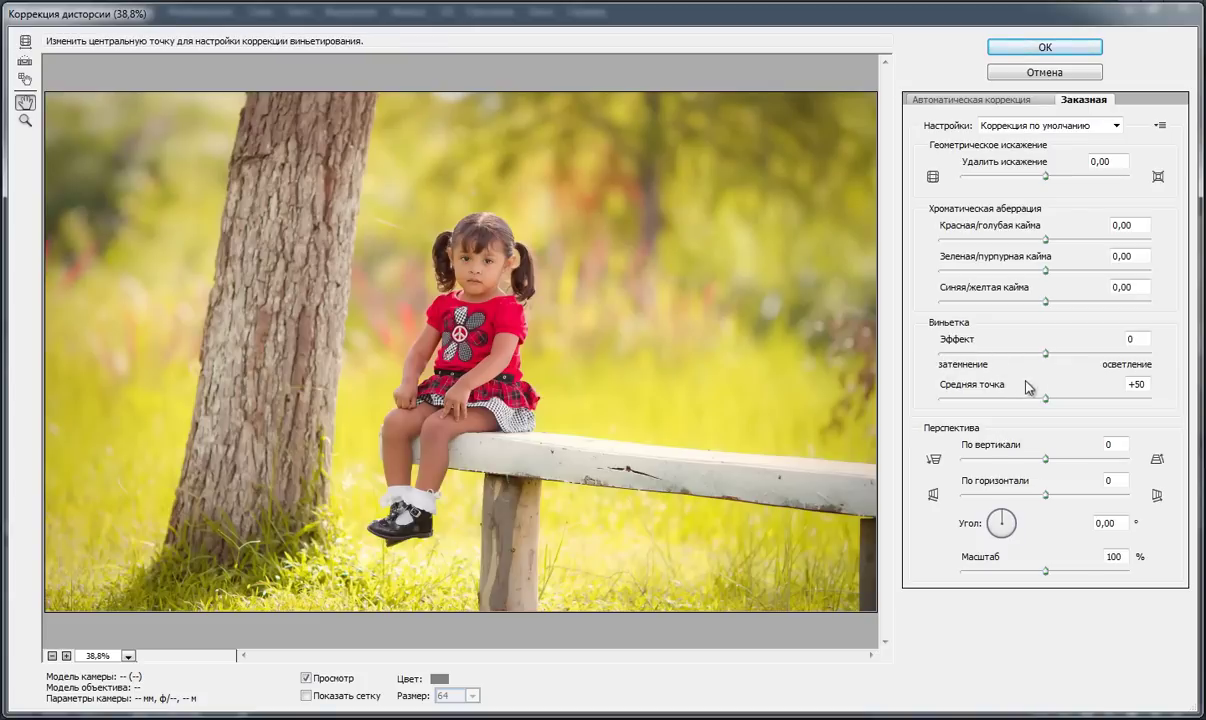
{"action": "left_click_drag", "start_coordinate": [1046, 355], "coordinate": [993, 358]}
{"action": "mouse_move", "coordinate": [978, 356]}
{"action": "left_mouse_down"}
{"action": "mouse_move", "coordinate": [940, 354]}
{"action": "mouse_move", "coordinate": [1127, 366]}
{"action": "left_mouse_up"}
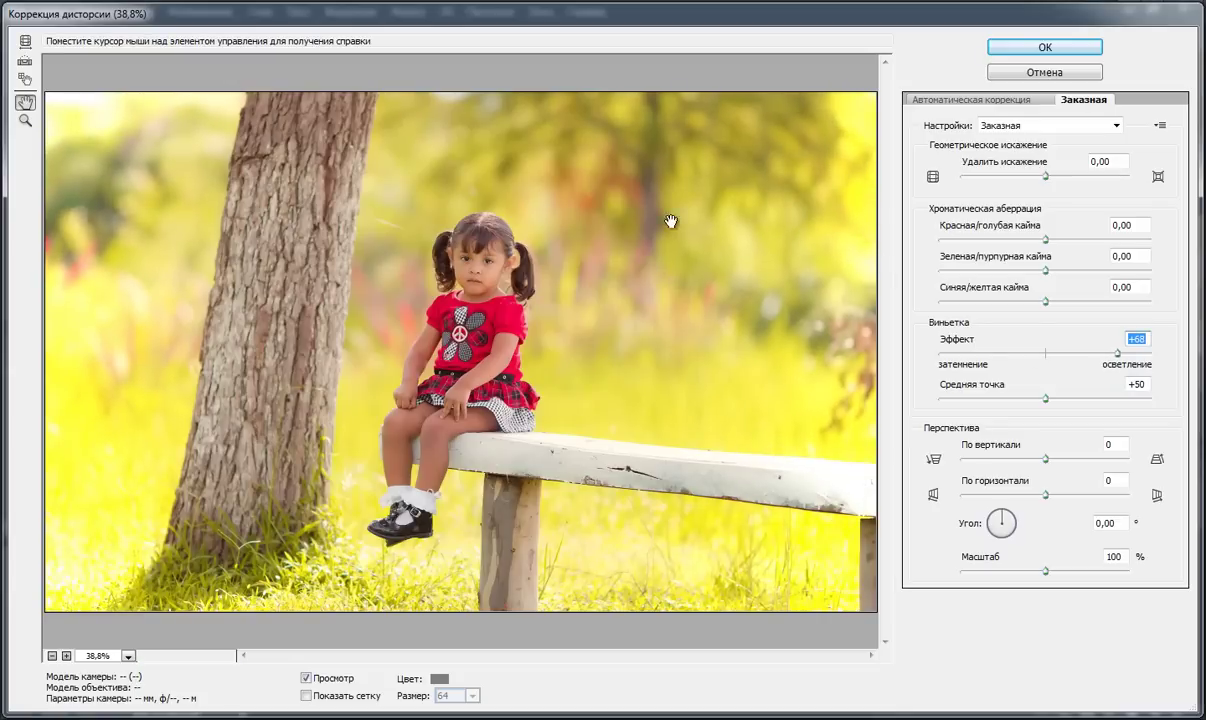
{"action": "left_click_drag", "start_coordinate": [1117, 353], "coordinate": [982, 354]}
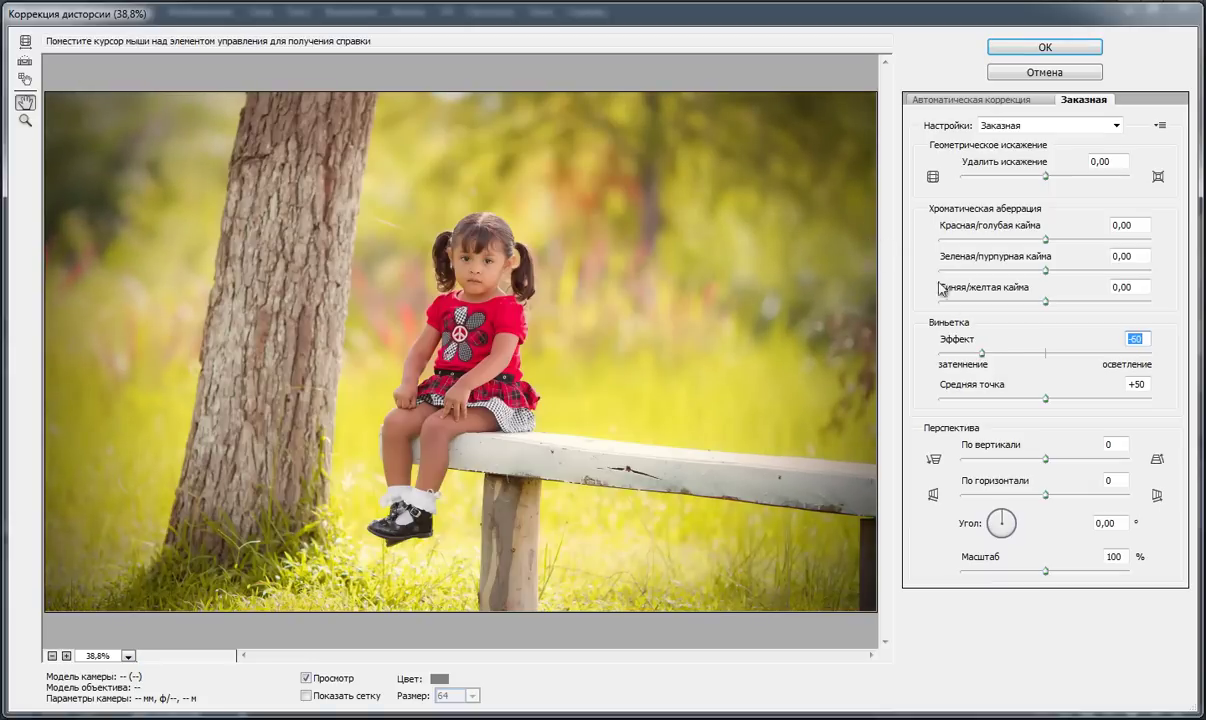
Step: Fine-tune the vignette to Amount -78 and Midpoint +32, and apply it
{"action": "left_click_drag", "start_coordinate": [1046, 398], "coordinate": [1043, 399]}
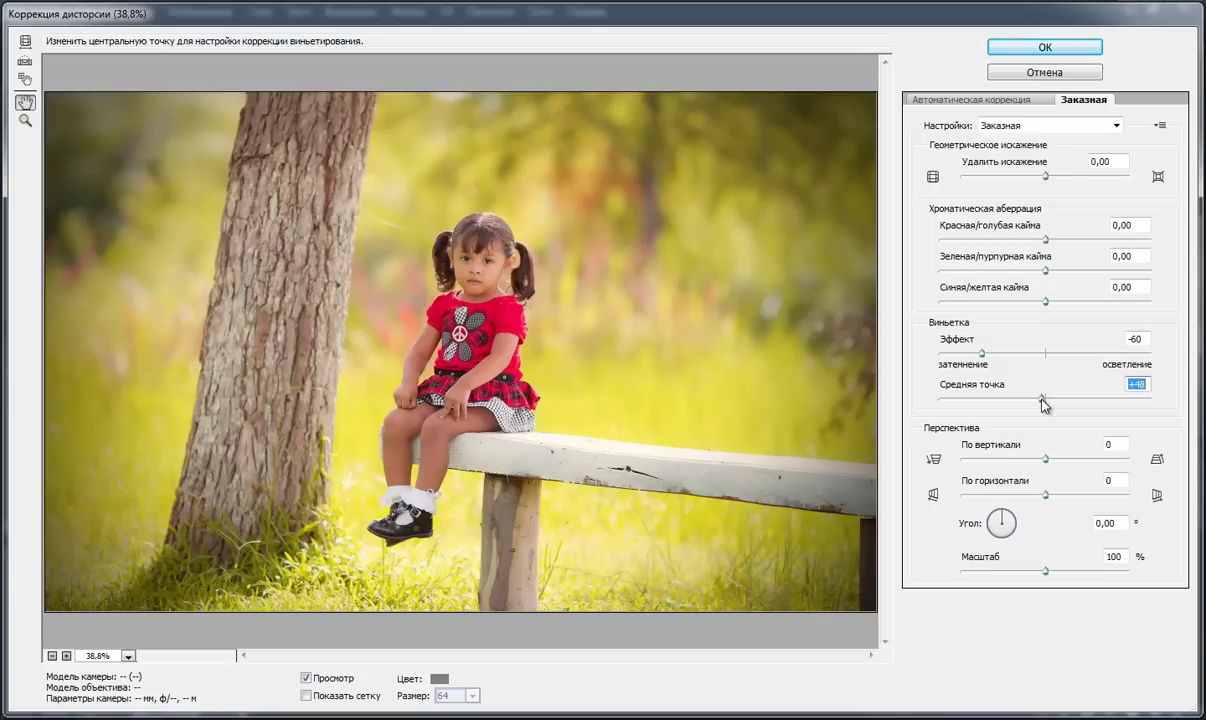
{"action": "left_click_drag", "start_coordinate": [1043, 399], "coordinate": [949, 400]}
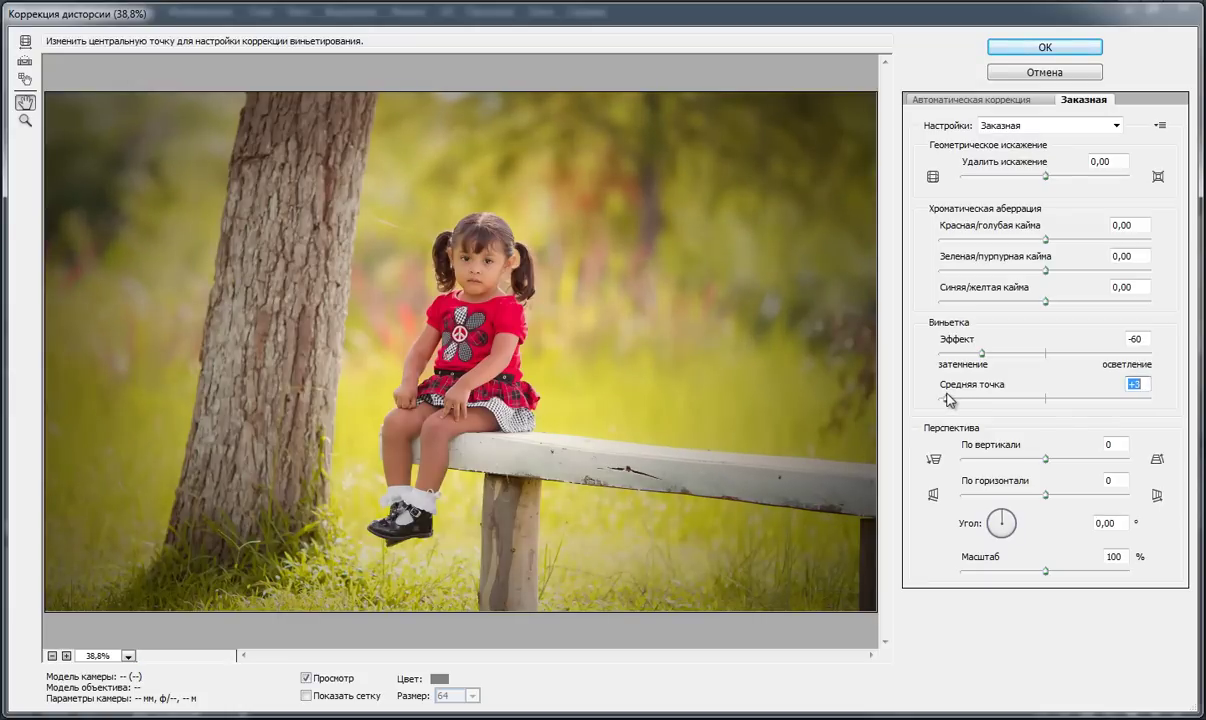
{"action": "mouse_move", "coordinate": [949, 399]}
{"action": "left_mouse_down"}
{"action": "mouse_move", "coordinate": [1068, 400]}
{"action": "mouse_move", "coordinate": [1081, 415]}
{"action": "mouse_move", "coordinate": [1071, 400]}
{"action": "mouse_move", "coordinate": [1017, 404]}
{"action": "left_mouse_up"}
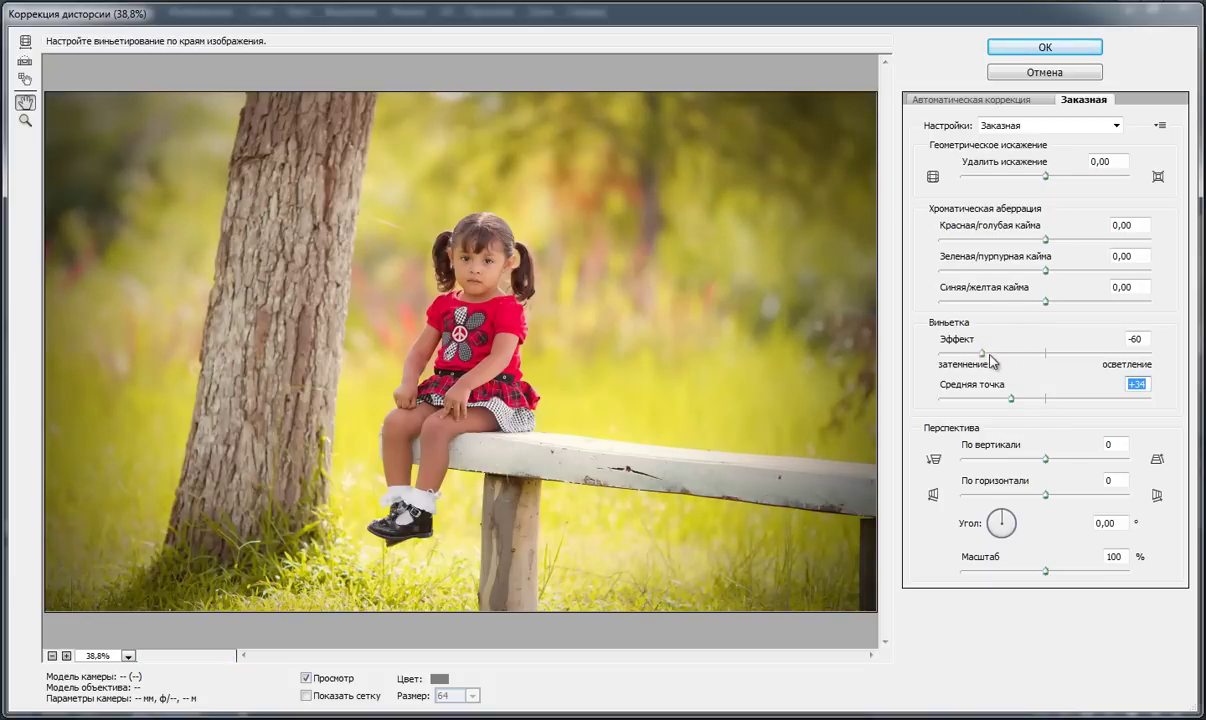
{"action": "left_click_drag", "start_coordinate": [985, 354], "coordinate": [966, 354]}
{"action": "left_click_drag", "start_coordinate": [1012, 398], "coordinate": [1009, 398]}
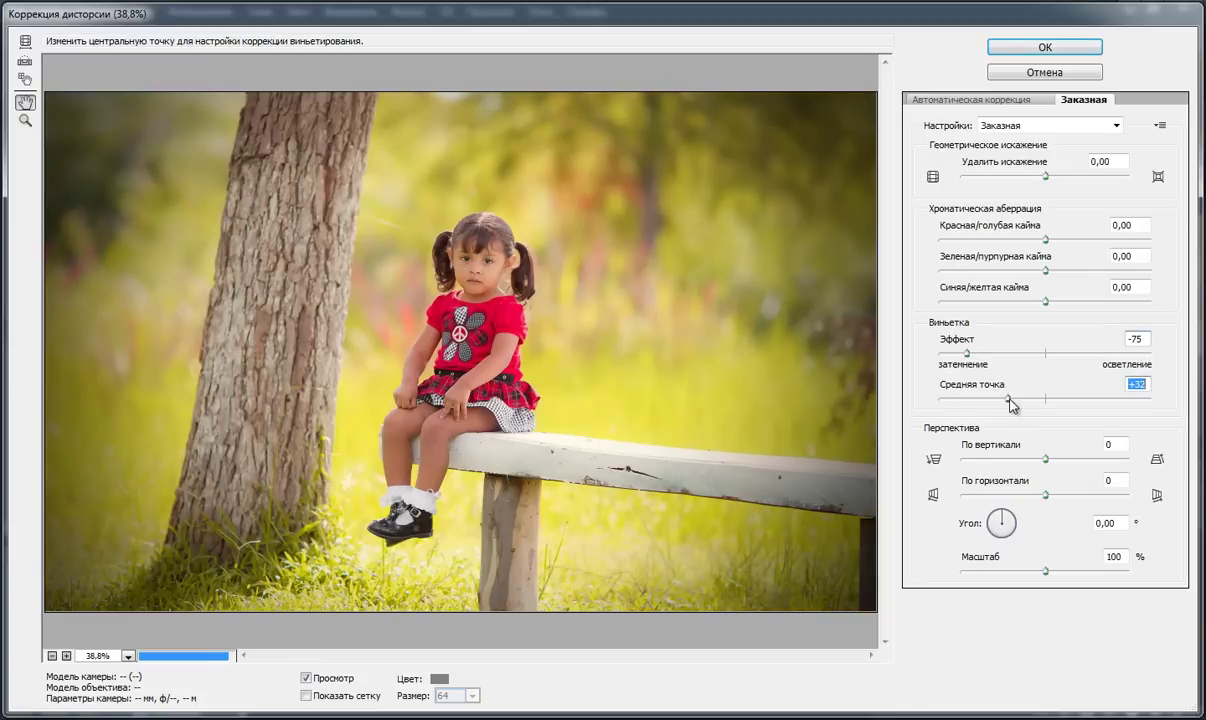
{"action": "left_click_drag", "start_coordinate": [967, 354], "coordinate": [964, 354]}
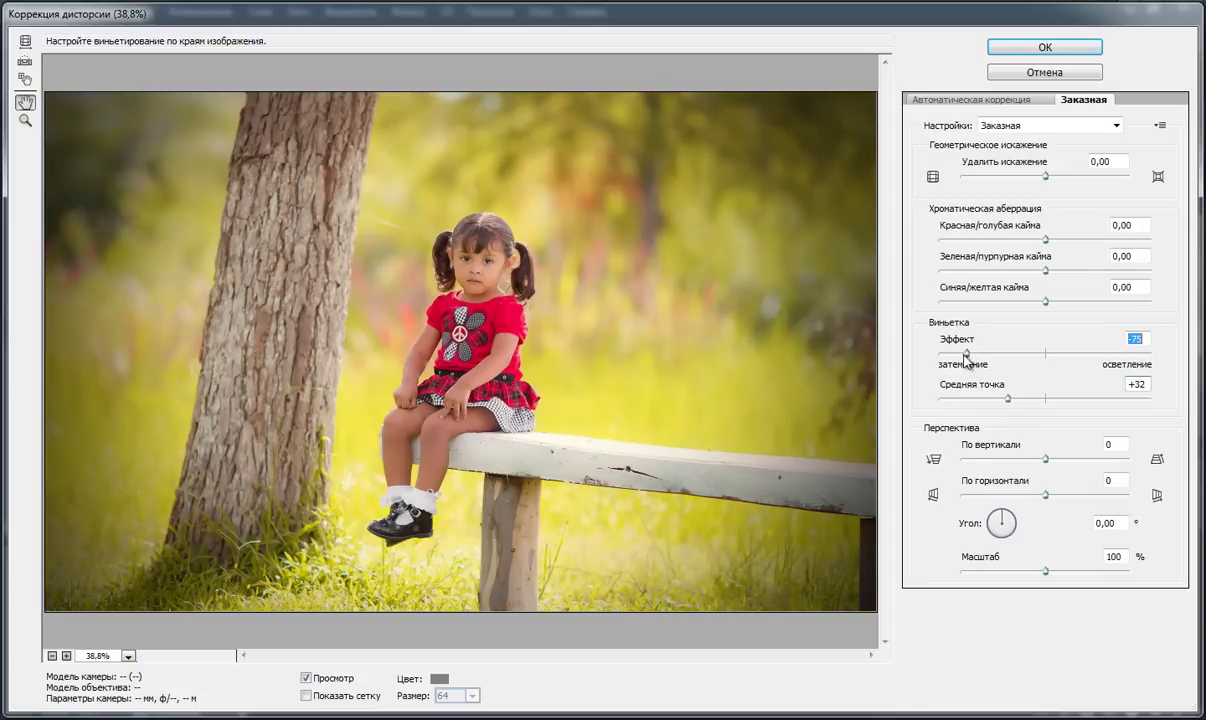
{"action": "left_click", "coordinate": [992, 48]}
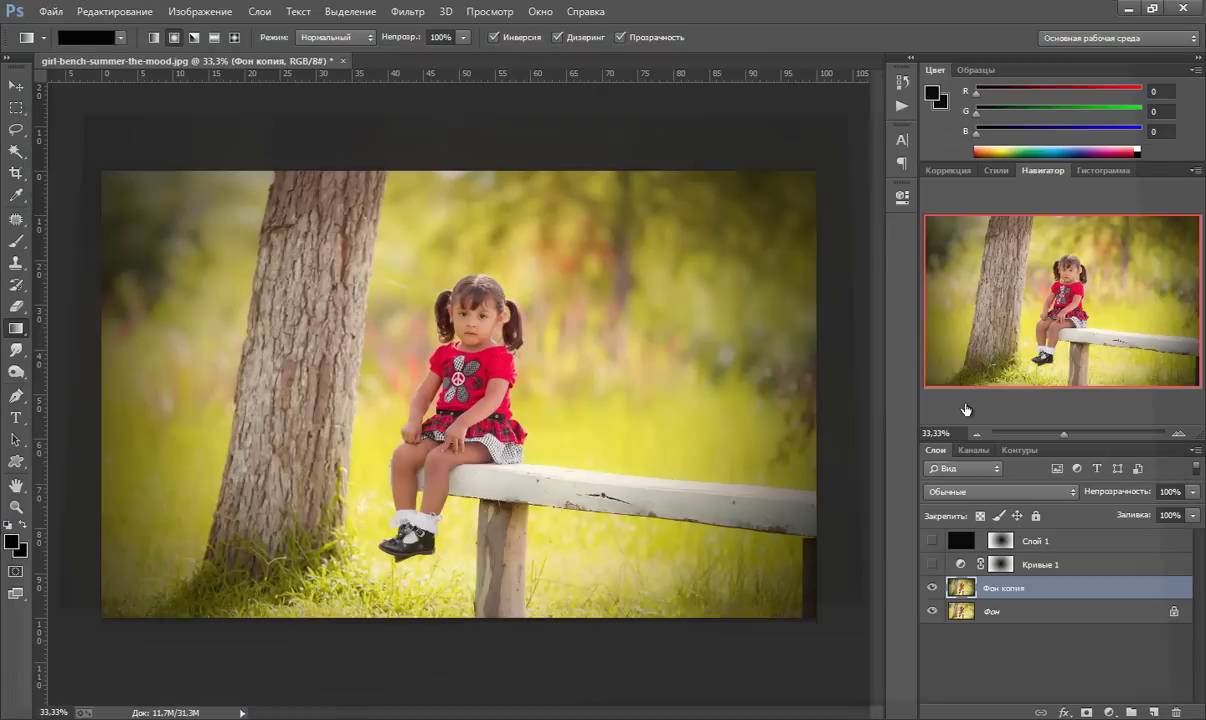
Step: Toggle Фон копия's visibility to compare the lens vignette, leaving the layer hidden
{"action": "left_click", "coordinate": [933, 588]}
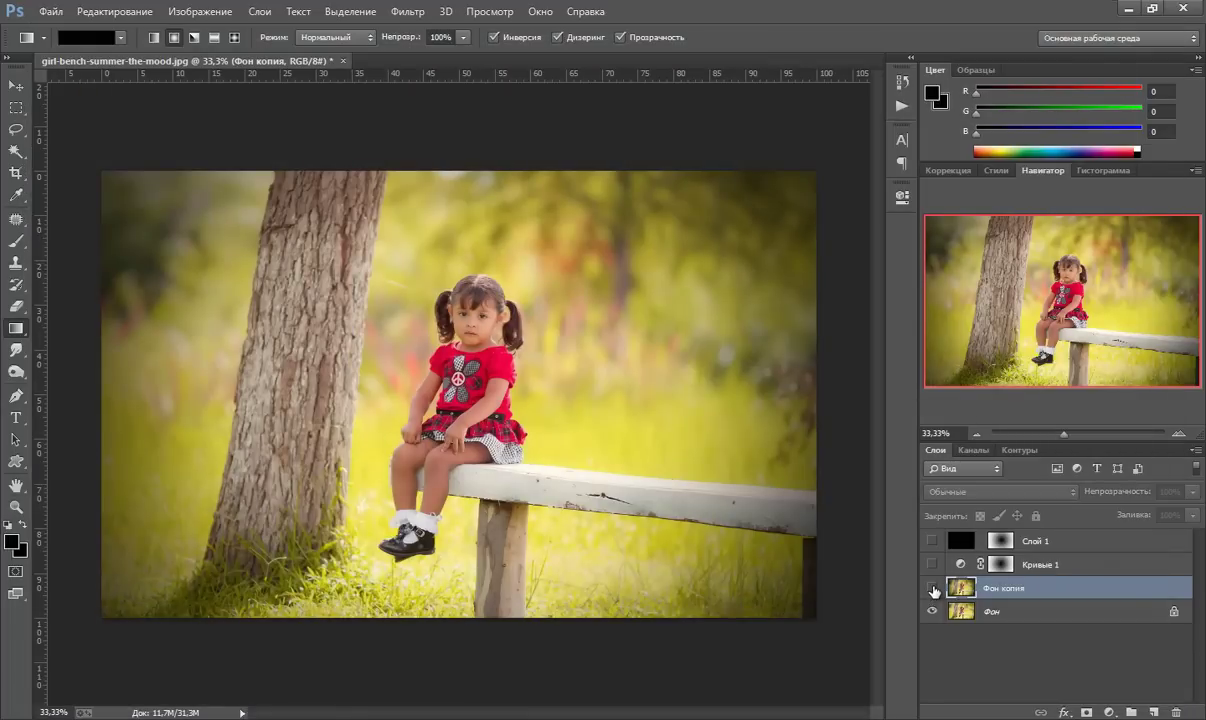
{"action": "left_click", "coordinate": [933, 588]}
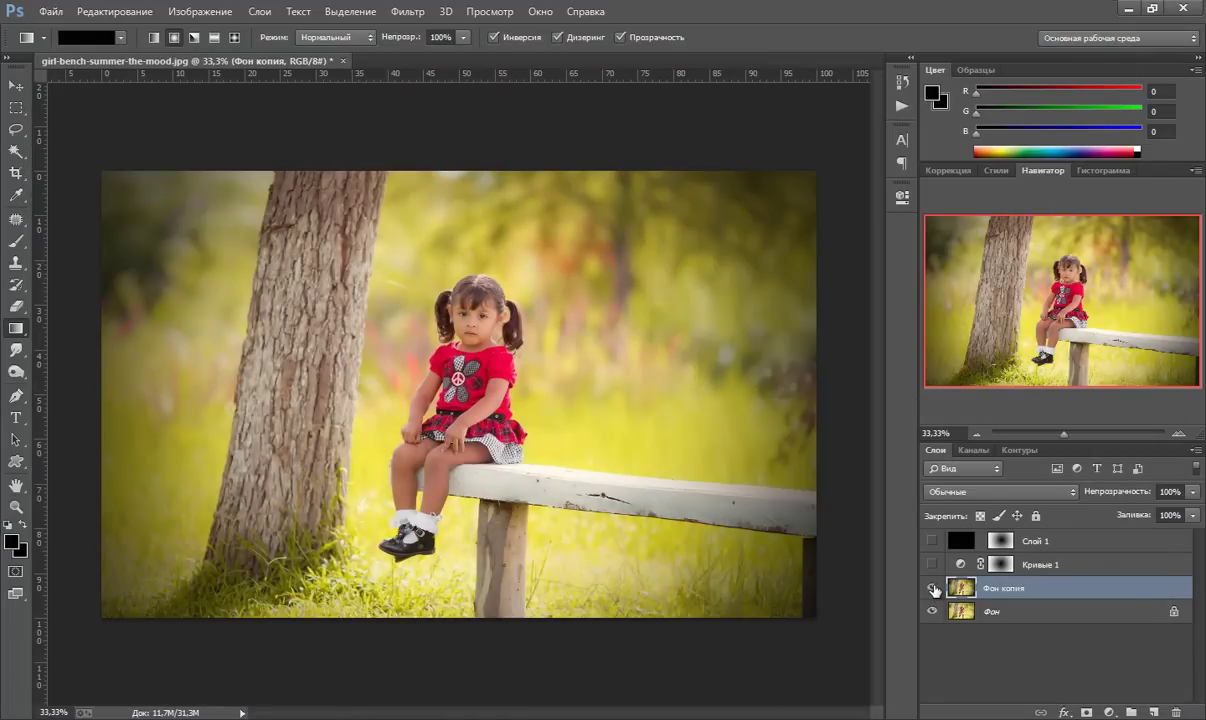
{"action": "left_click", "coordinate": [933, 588]}
{"action": "left_click", "coordinate": [933, 588]}
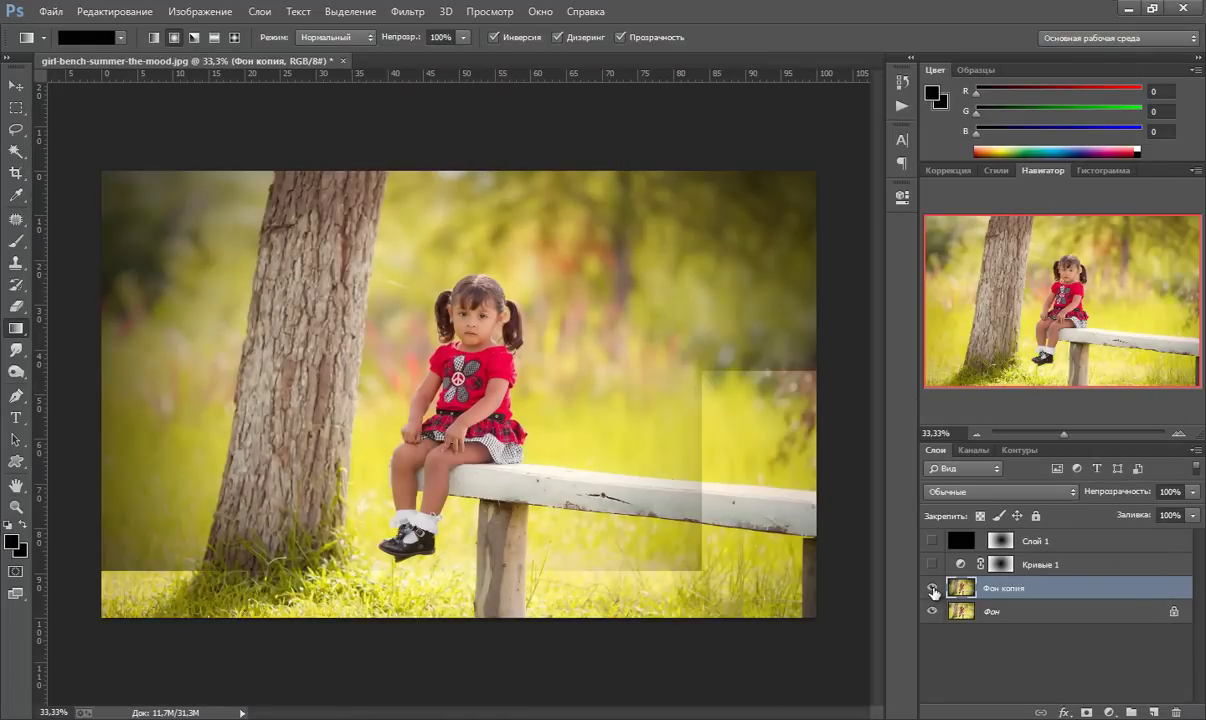
{"action": "left_click", "coordinate": [933, 589]}
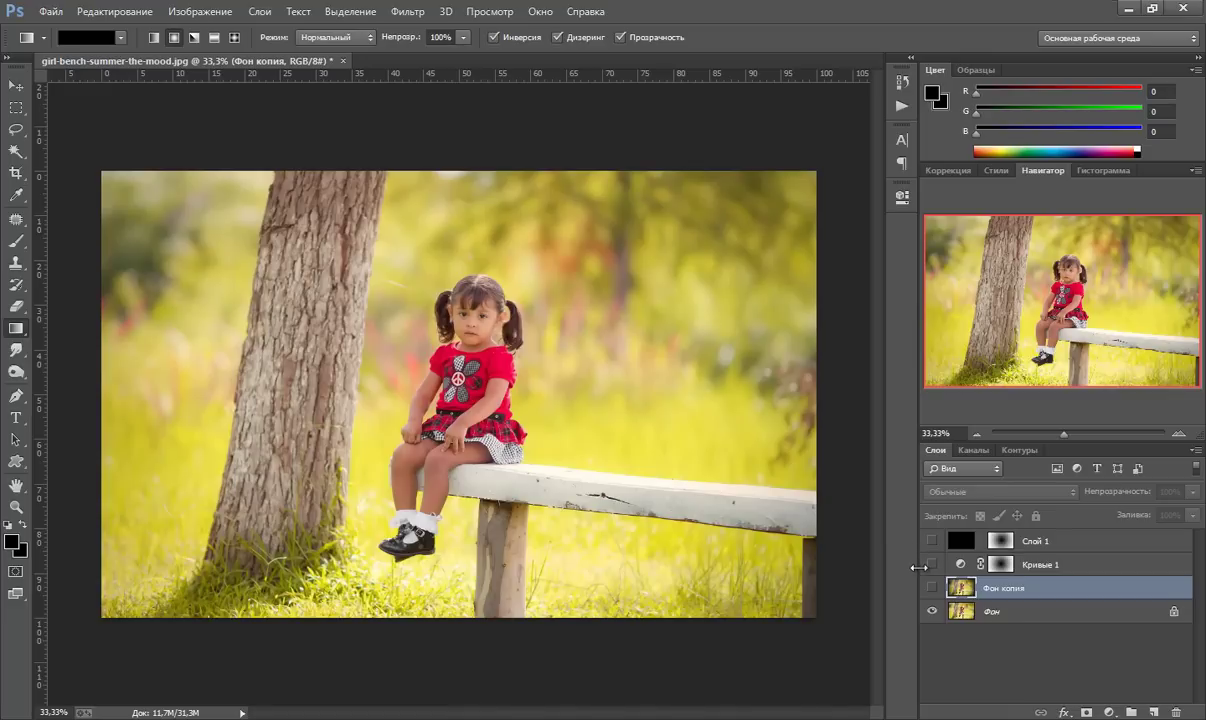